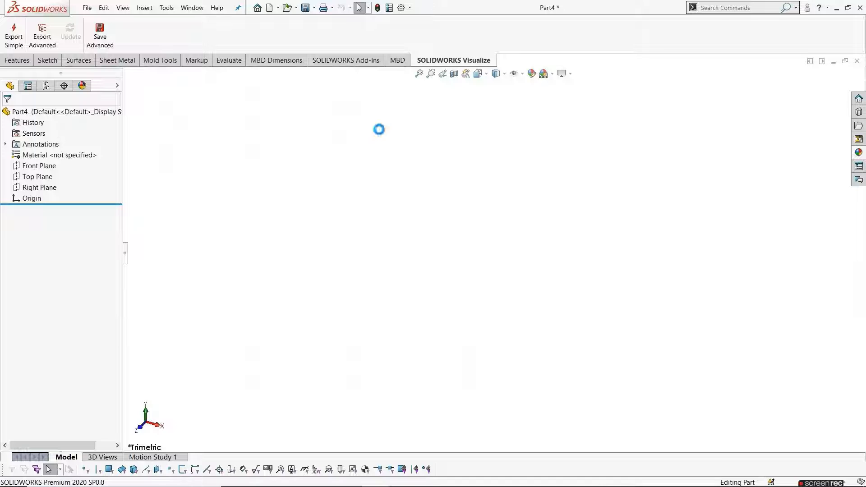
Step: Start a new sketch on the Front Plane
{"action": "left_click", "coordinate": [39, 165]}
{"action": "left_click", "coordinate": [43, 149]}
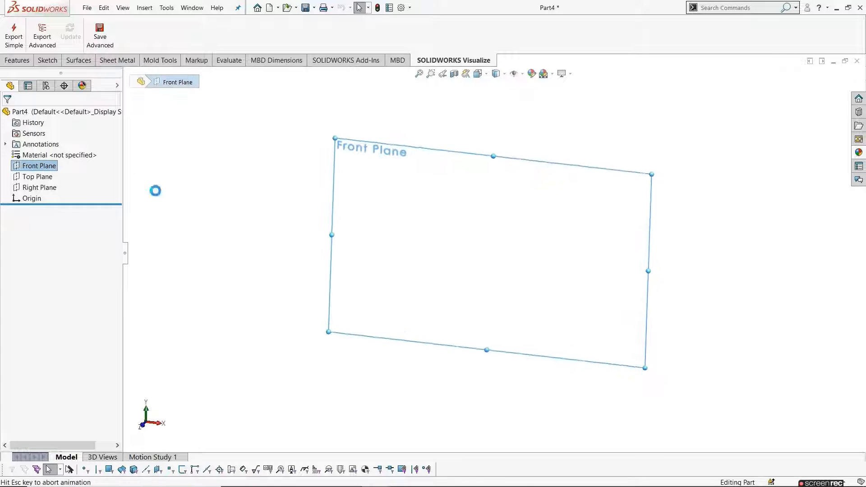
{"action": "left_click", "coordinate": [213, 236]}
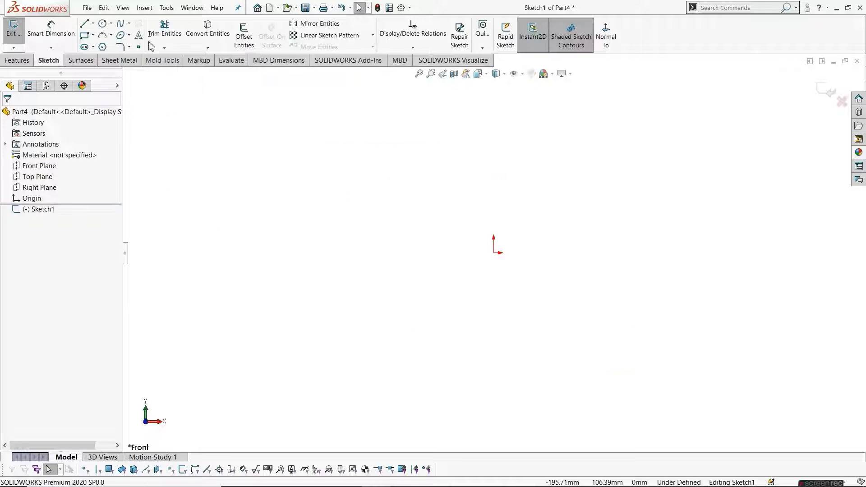
Step: Sketch an open stepped profile from the origin: about 30 mm horizontal base, long vertical wall, short inward shoulder and about 14 mm vertical neck line
{"action": "left_click", "coordinate": [85, 25]}
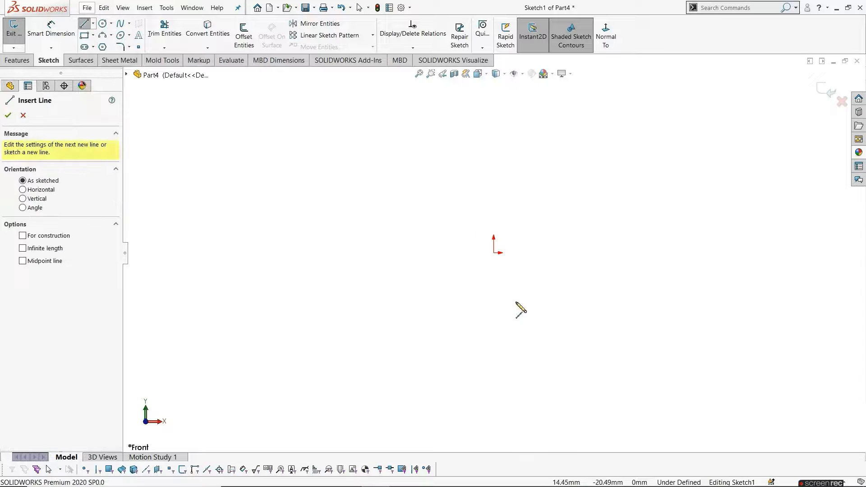
{"action": "left_click", "coordinate": [494, 253]}
{"action": "left_click", "coordinate": [519, 253]}
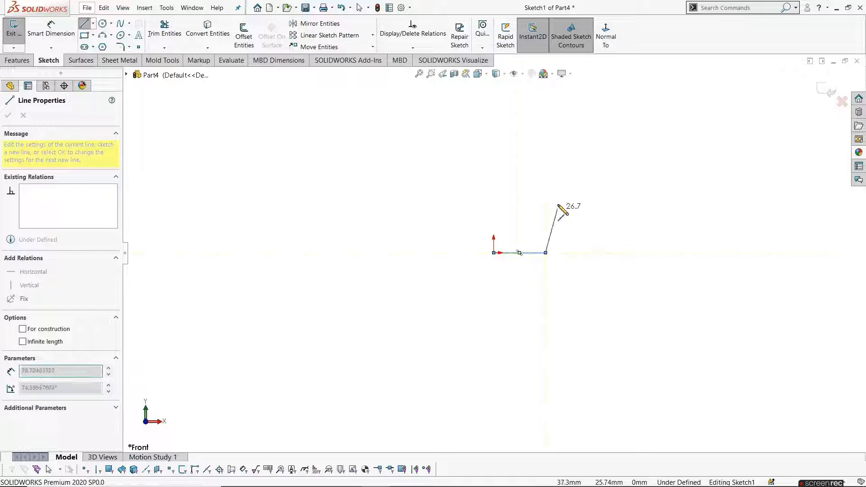
{"action": "left_click", "coordinate": [520, 152]}
{"action": "scroll", "coordinate": [522, 152], "scroll_direction": "down", "scroll_amount": 5}
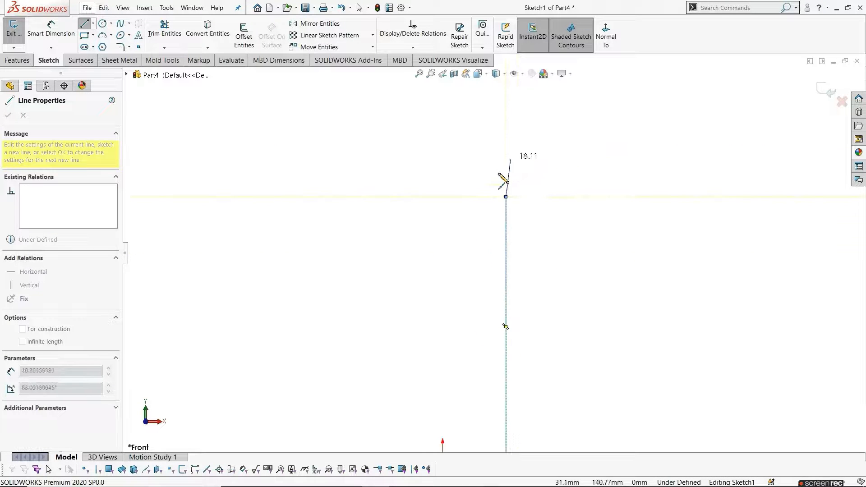
{"action": "left_click", "coordinate": [491, 198]}
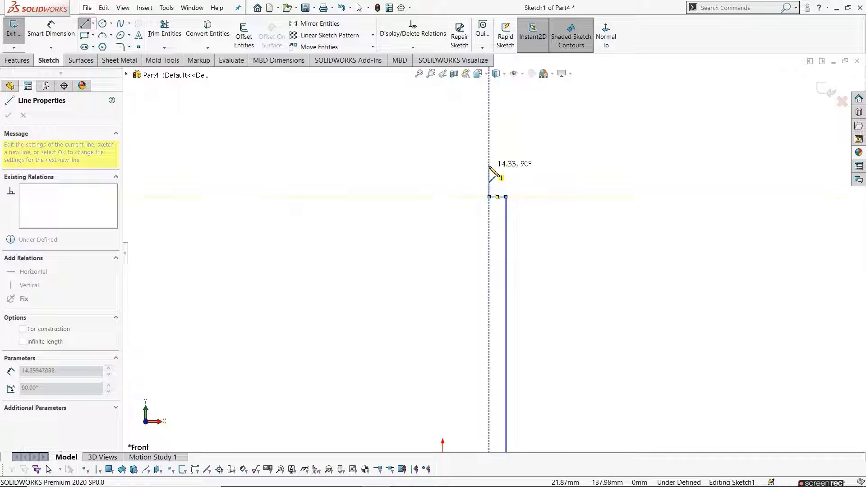
{"action": "left_click", "coordinate": [489, 165]}
{"action": "key", "text": "Escape"}
{"action": "scroll", "coordinate": [508, 326], "scroll_direction": "up", "scroll_amount": 6}
{"action": "scroll", "coordinate": [510, 333], "scroll_direction": "down", "scroll_amount": 3}
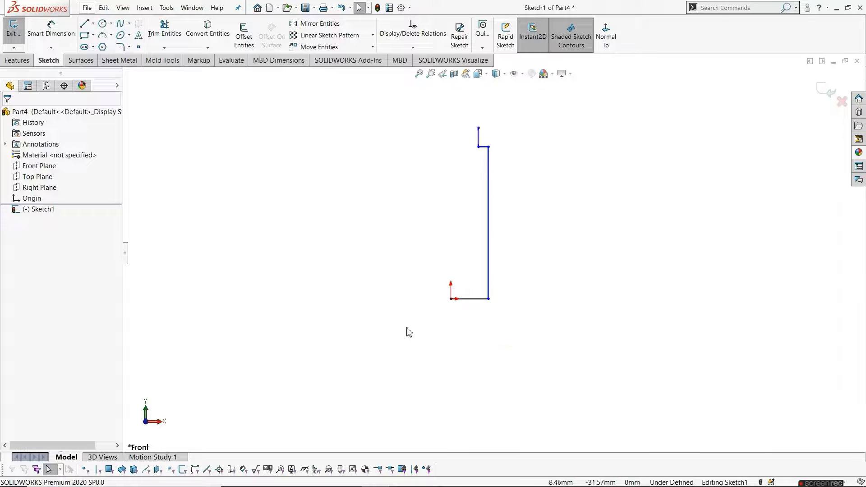
Step: Dimension the horizontal base line's length as 27.5/2 mm
{"action": "left_click", "coordinate": [41, 25]}
{"action": "left_click", "coordinate": [465, 299]}
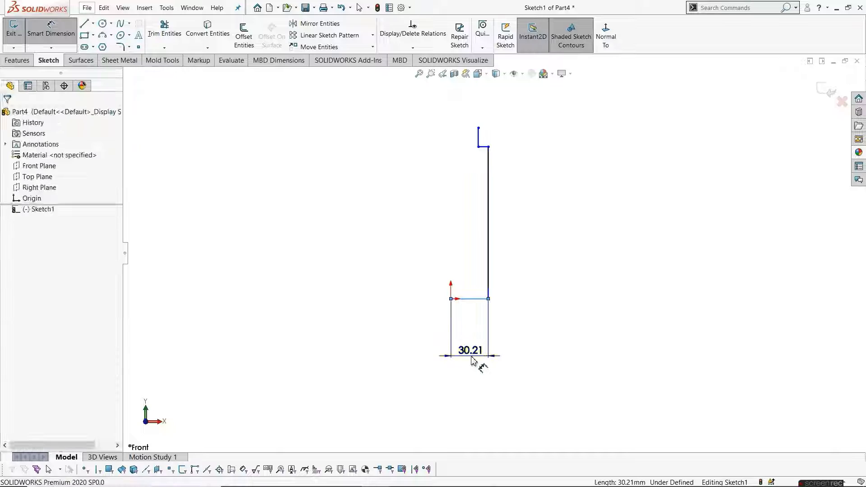
{"action": "left_click", "coordinate": [478, 361]}
{"action": "type", "text": "27.5"}
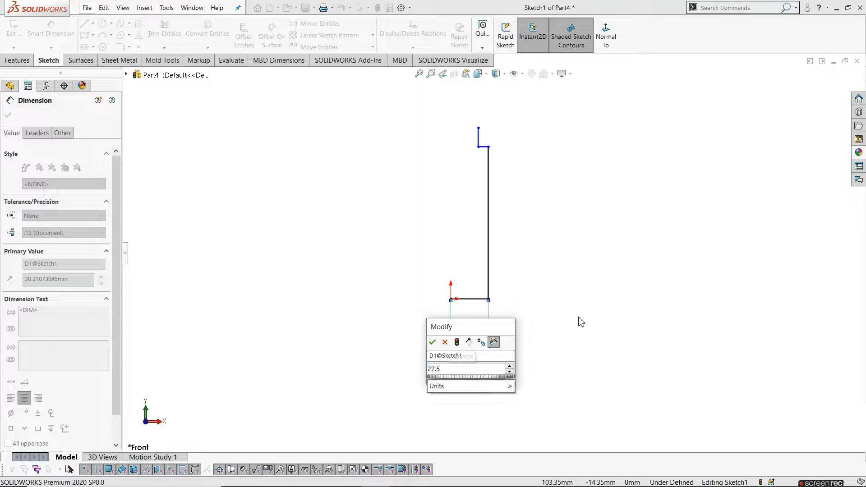
{"action": "type", "text": "/2"}
{"action": "key", "text": "Return"}
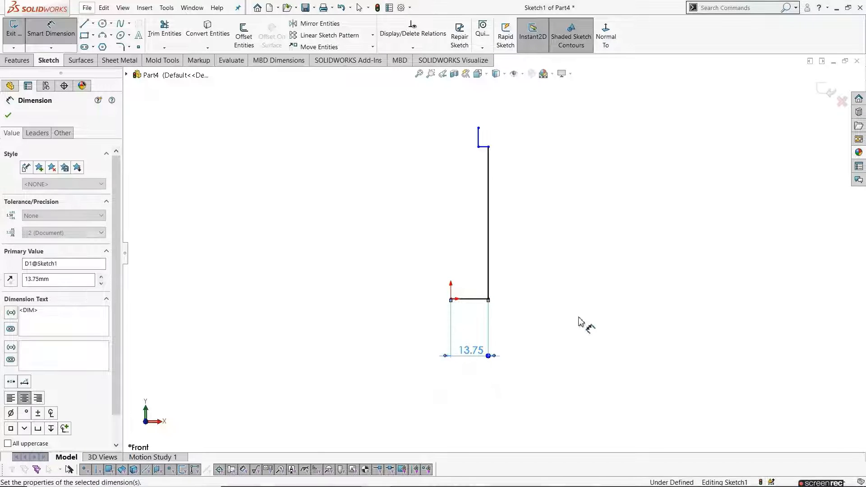
Step: Dimension the profile's overall height from the base to the neck's upper end as 57 mm
{"action": "left_click", "coordinate": [479, 130]}
{"action": "left_click", "coordinate": [489, 298]}
{"action": "left_click", "coordinate": [568, 240]}
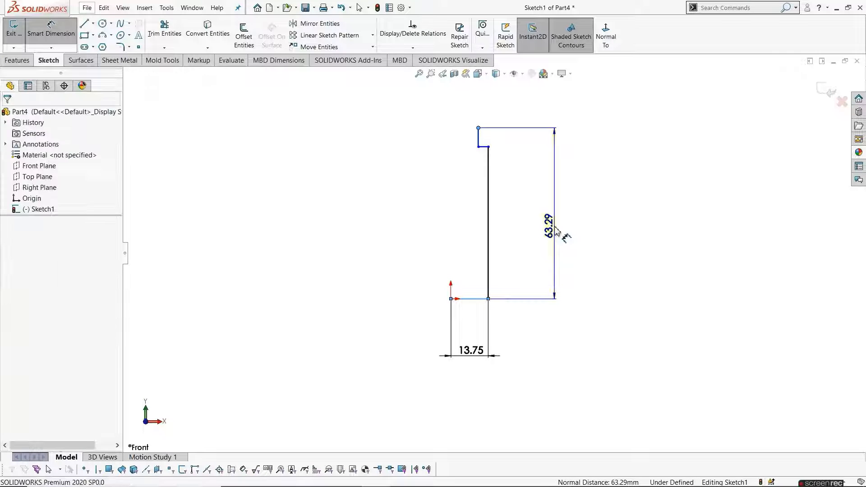
{"action": "type", "text": "57"}
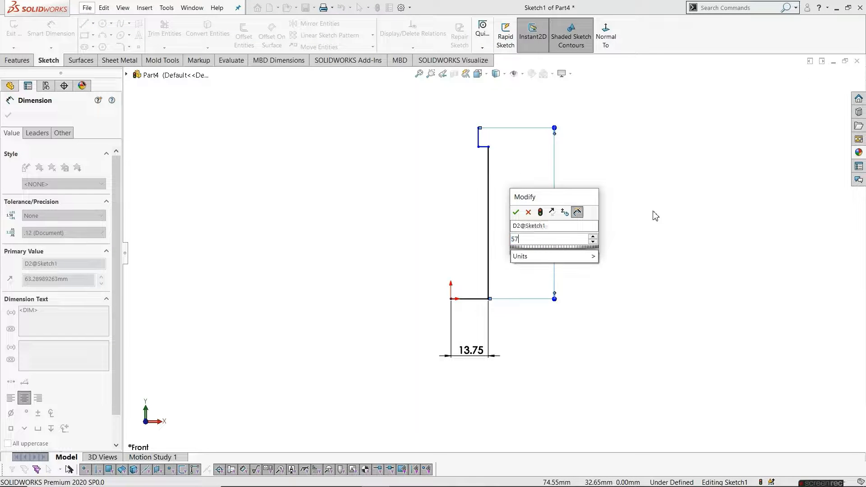
{"action": "key", "text": "Return"}
{"action": "left_click", "coordinate": [655, 222]}
Step: Dimension the short vertical neck line's length as 10 mm
{"action": "scroll", "coordinate": [448, 216], "scroll_direction": "down", "scroll_amount": 2}
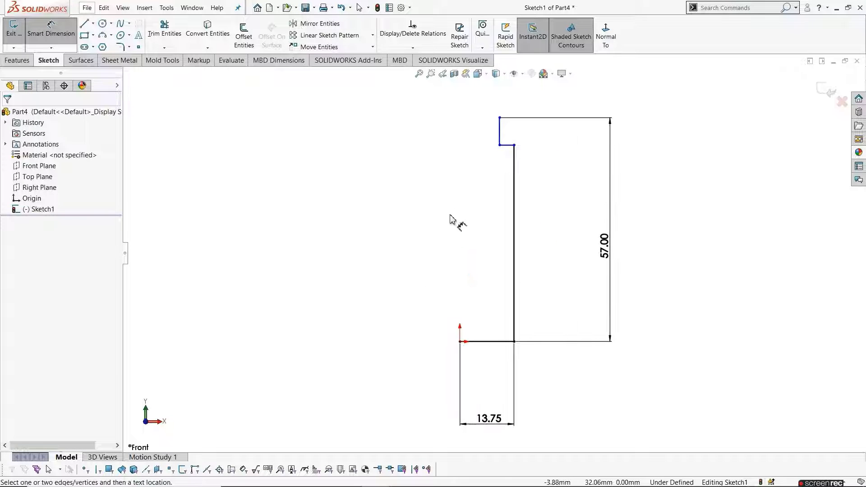
{"action": "left_click", "coordinate": [500, 133]}
{"action": "left_click", "coordinate": [562, 131]}
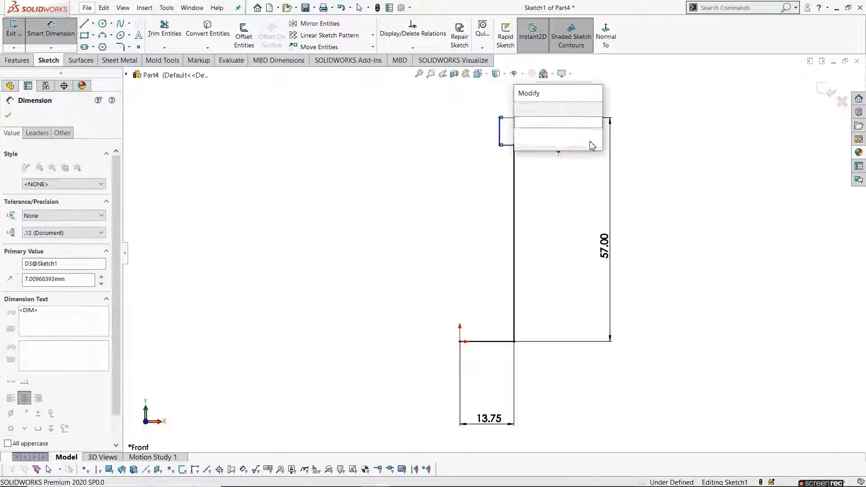
{"action": "type", "text": "10"}
{"action": "key", "text": "Return"}
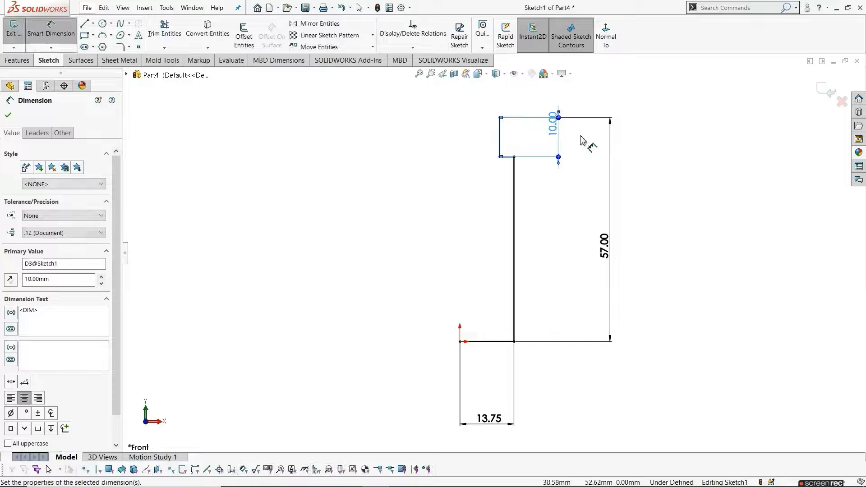
{"action": "left_click", "coordinate": [723, 217]}
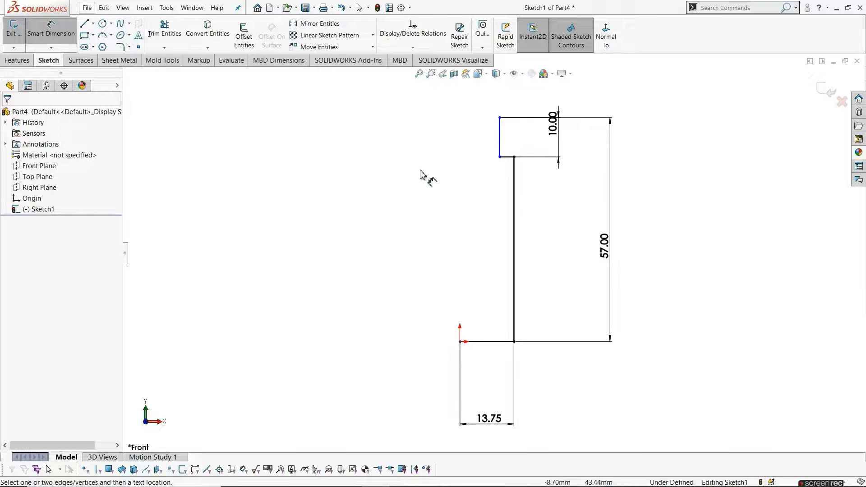
Step: Dimension the horizontal distance from the origin to the neck line as 21/2 mm
{"action": "left_click", "coordinate": [500, 147]}
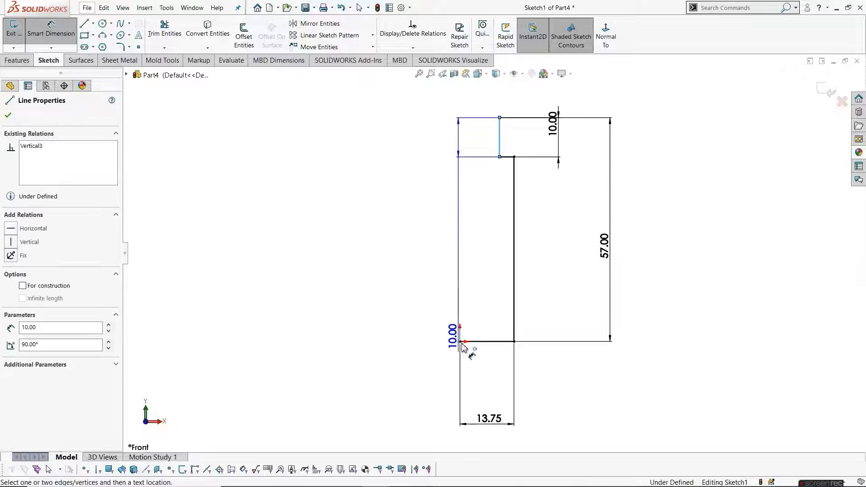
{"action": "left_click", "coordinate": [460, 342]}
{"action": "left_click", "coordinate": [480, 99]}
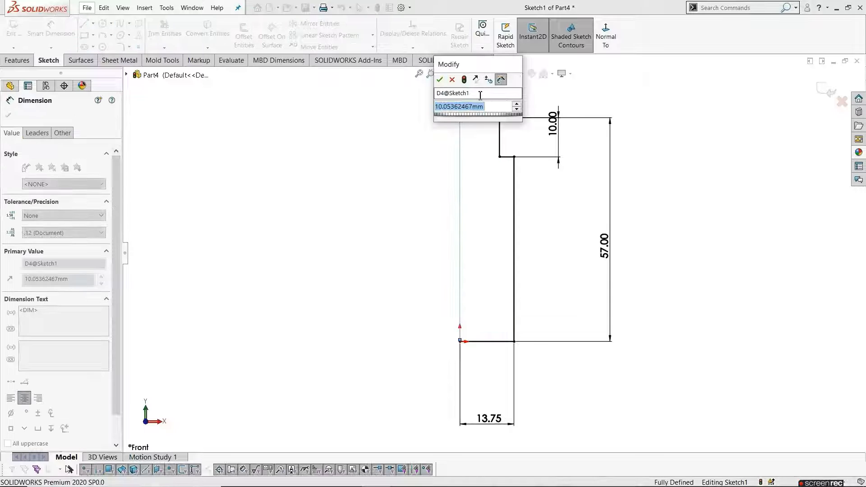
{"action": "type", "text": "21/2"}
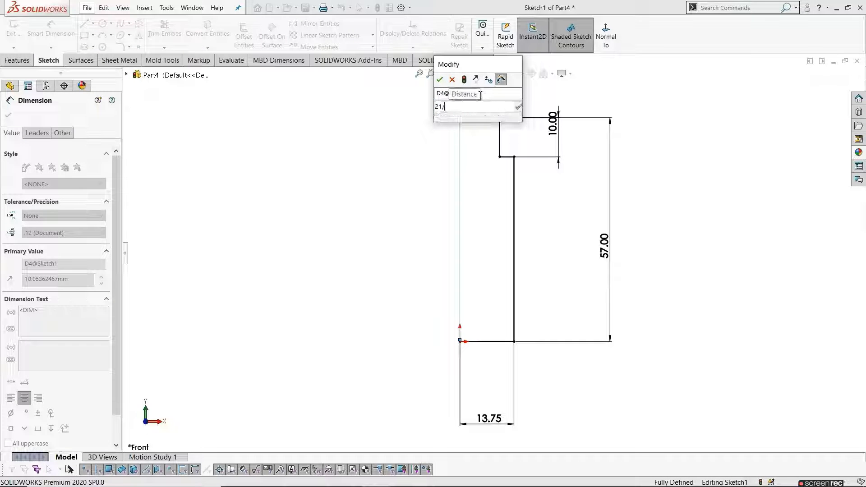
{"action": "key", "text": "Return"}
{"action": "left_click", "coordinate": [572, 269]}
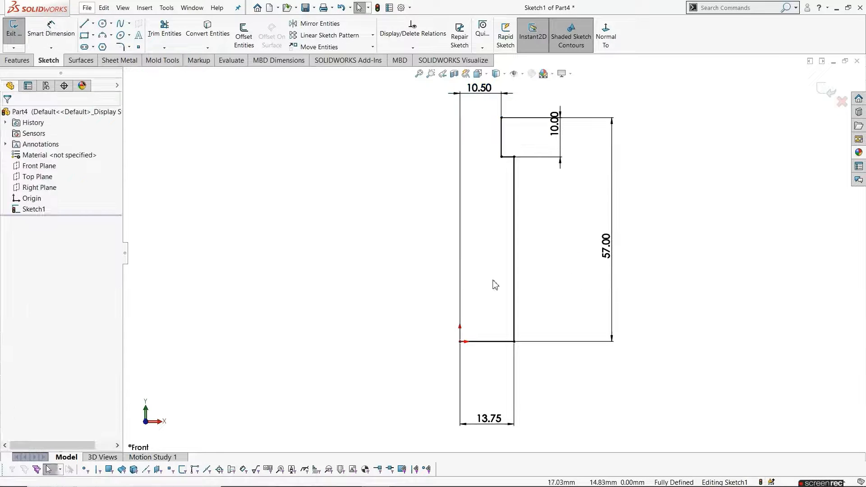
Step: Add 3 mm sketch fillets to the outer shoulder corner and the outer base corner of the profile
{"action": "left_click", "coordinate": [120, 47]}
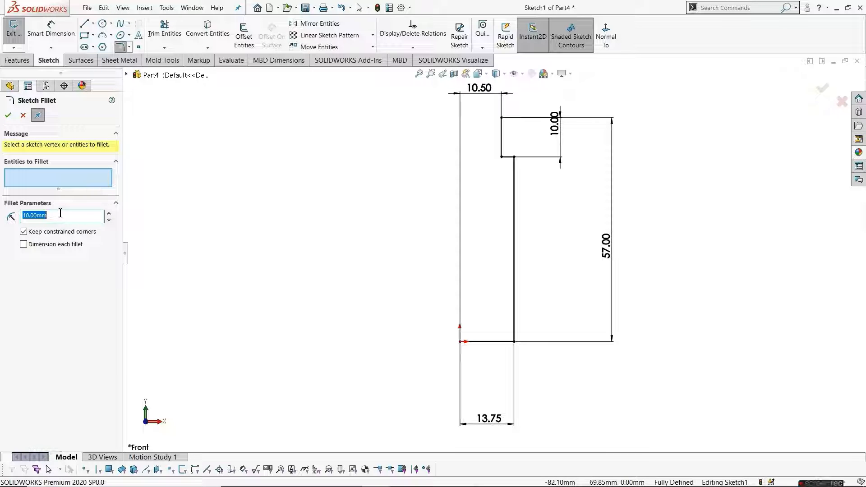
{"action": "type", "text": "3"}
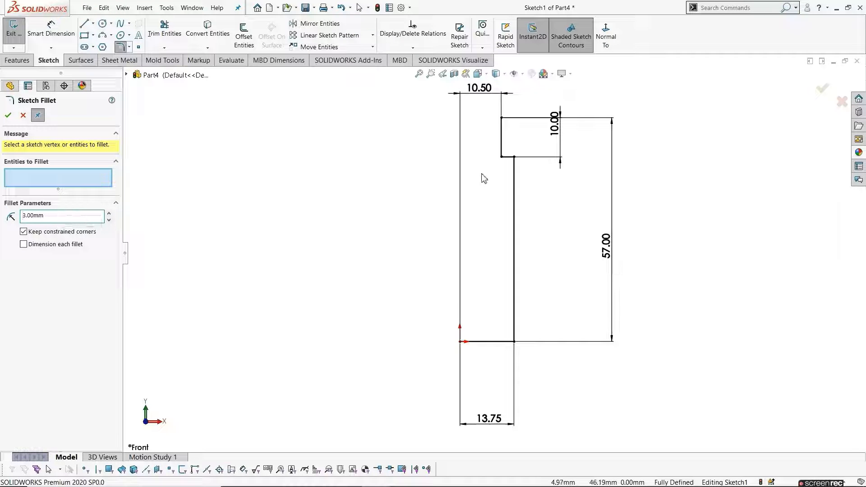
{"action": "left_click", "coordinate": [515, 167]}
{"action": "left_click", "coordinate": [512, 343]}
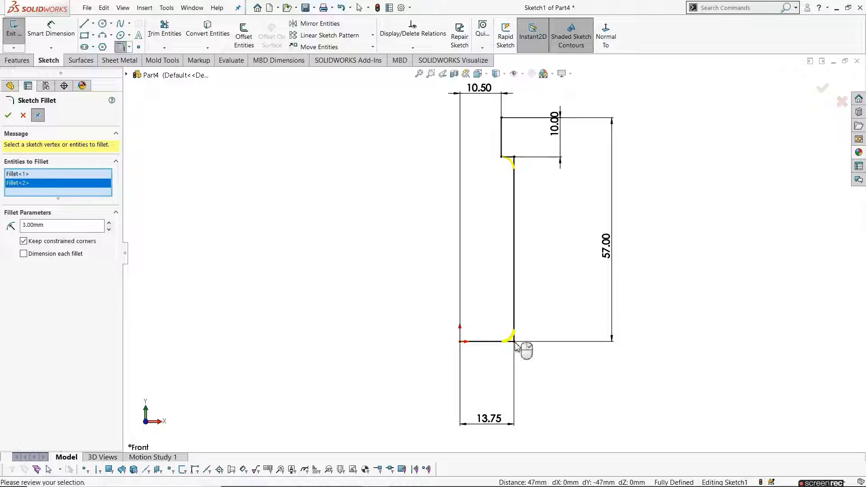
{"action": "left_click", "coordinate": [8, 116]}
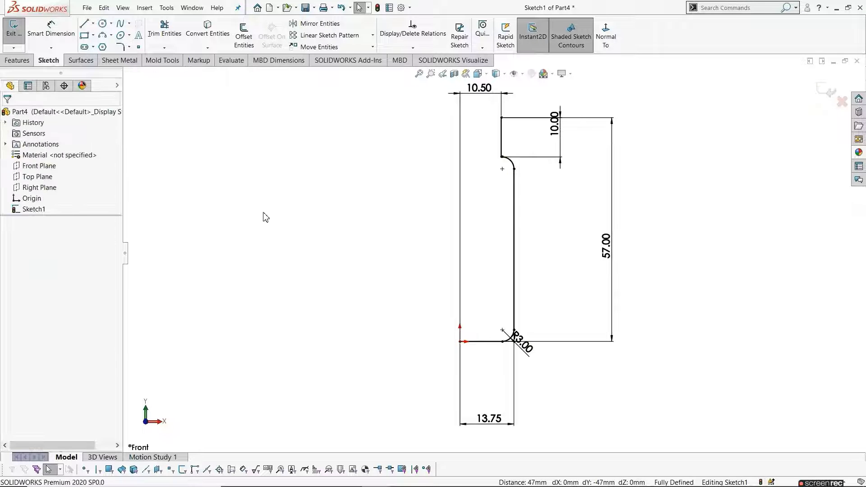
Step: Offset the whole profile chain 1.6 mm inward to form the wall thickness
{"action": "left_click", "coordinate": [243, 37]}
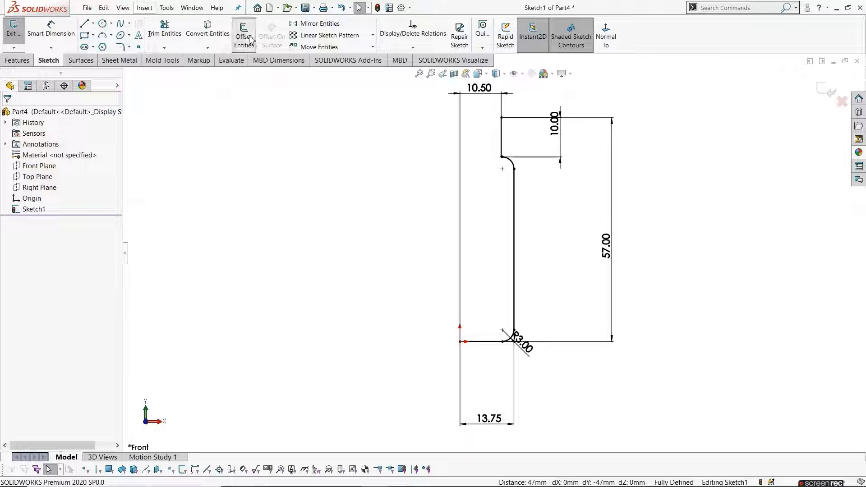
{"action": "left_click", "coordinate": [504, 149]}
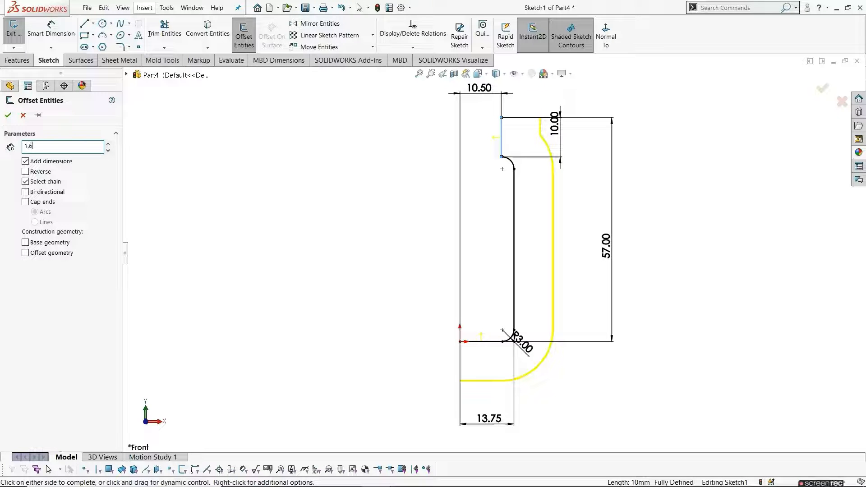
{"action": "key", "text": "Return"}
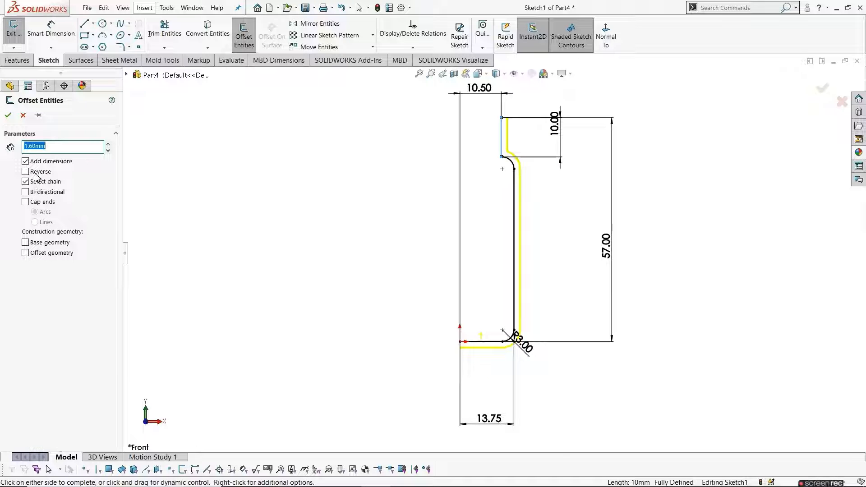
{"action": "left_click", "coordinate": [358, 199]}
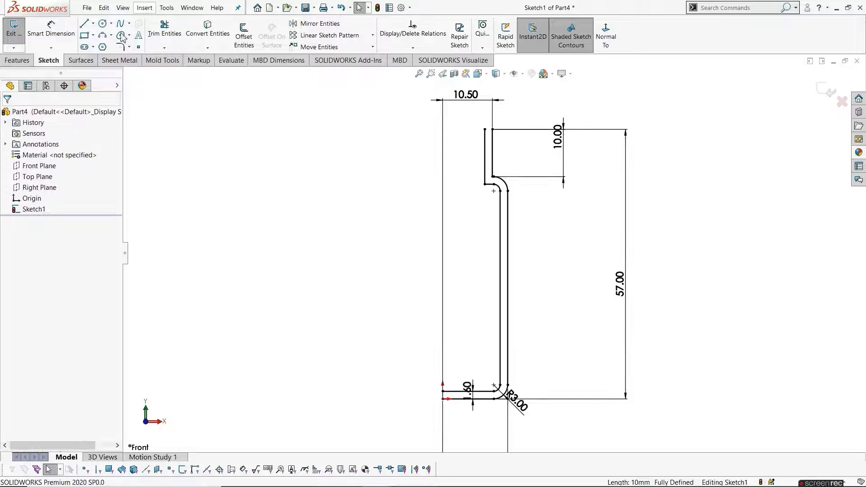
Step: Draw a short line joining the inner and outer profiles at the neck's open upper end
{"action": "left_click", "coordinate": [84, 23]}
{"action": "scroll", "coordinate": [513, 152], "scroll_direction": "down", "scroll_amount": 2}
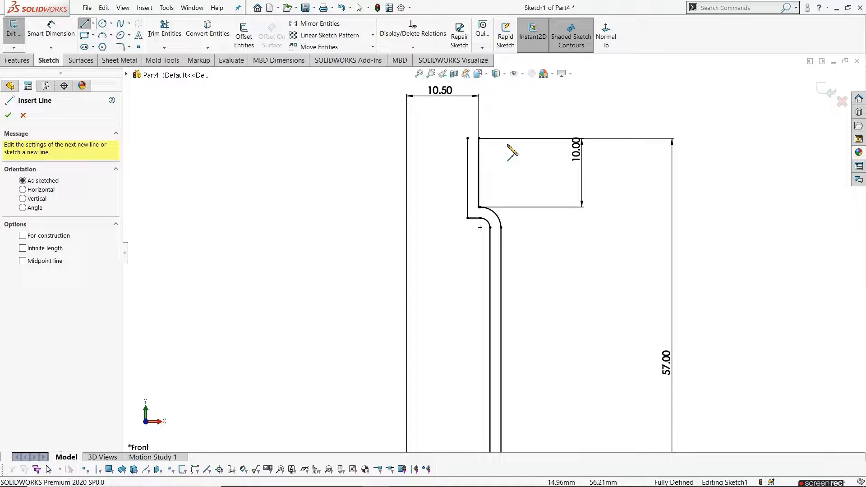
{"action": "left_click", "coordinate": [468, 139]}
{"action": "left_click", "coordinate": [479, 139]}
{"action": "key", "text": "Escape"}
{"action": "scroll", "coordinate": [461, 286], "scroll_direction": "up", "scroll_amount": 4}
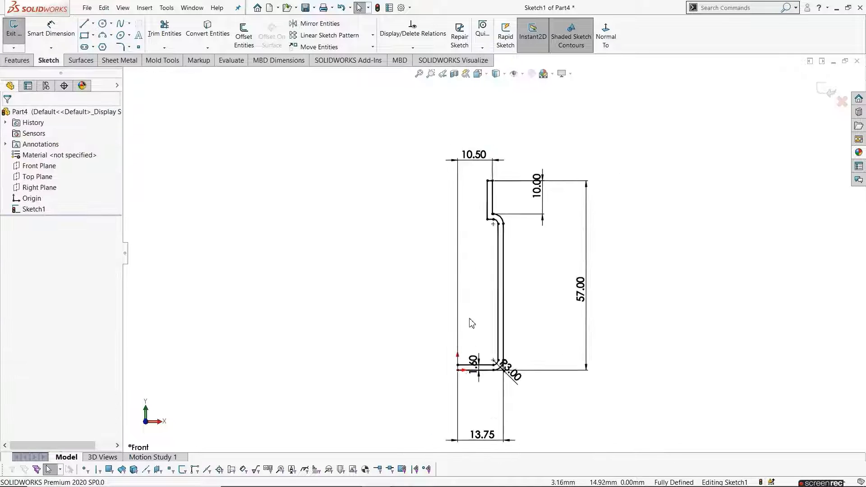
Step: Close the profile at the base with a short vertical line from the origin to the inner base line
{"action": "scroll", "coordinate": [472, 323], "scroll_direction": "down", "scroll_amount": 2}
{"action": "left_click", "coordinate": [84, 24]}
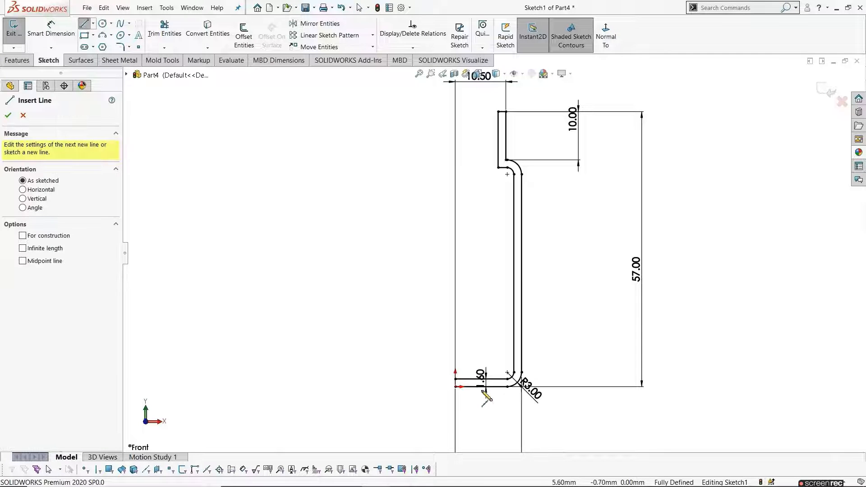
{"action": "left_click", "coordinate": [456, 386]}
{"action": "left_click", "coordinate": [456, 379]}
{"action": "key", "text": "Escape"}
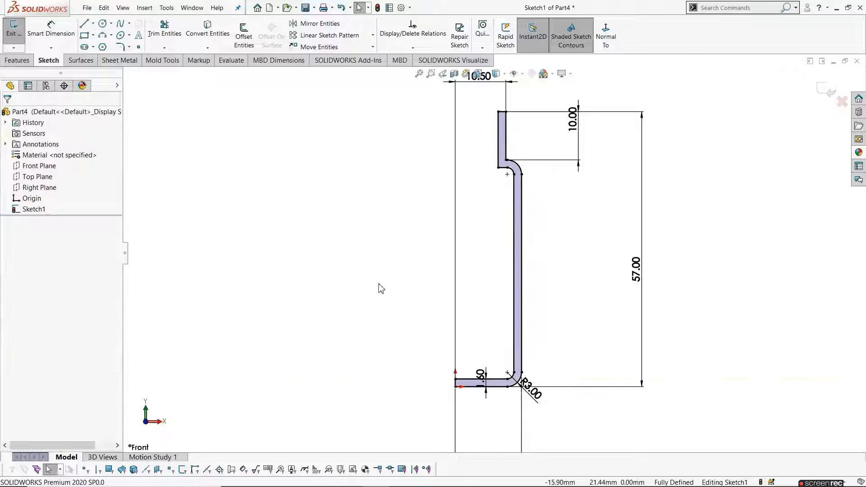
Step: Add a 1.6 mm sketch fillet to the inner corner where the neck meets the shoulder
{"action": "scroll", "coordinate": [361, 289], "scroll_direction": "down", "scroll_amount": 1}
{"action": "left_click", "coordinate": [120, 47]}
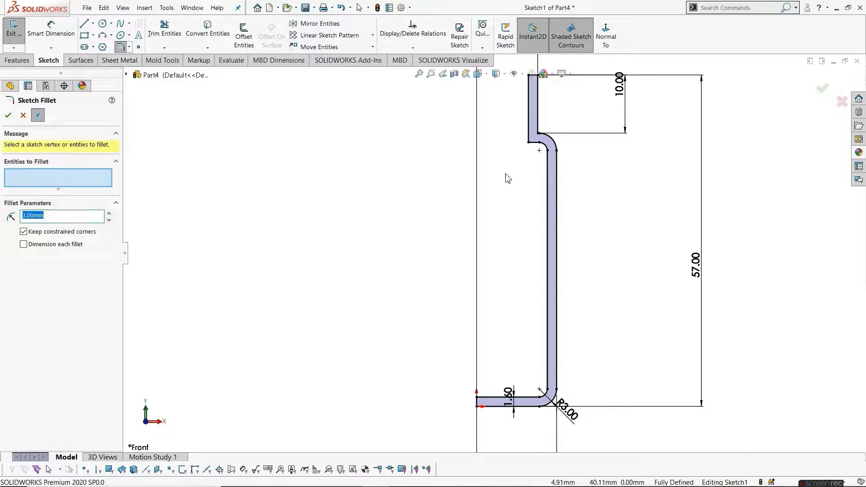
{"action": "scroll", "coordinate": [507, 176], "scroll_direction": "down", "scroll_amount": 1}
{"action": "left_click", "coordinate": [76, 216]}
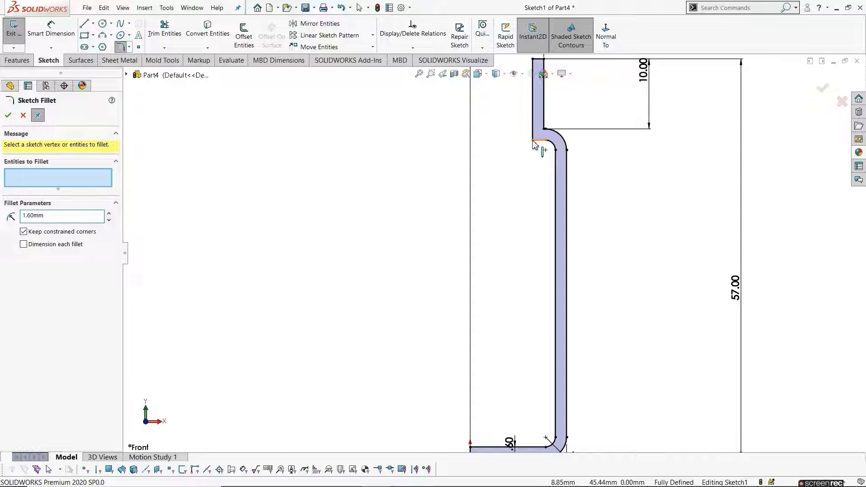
{"action": "left_click", "coordinate": [538, 139]}
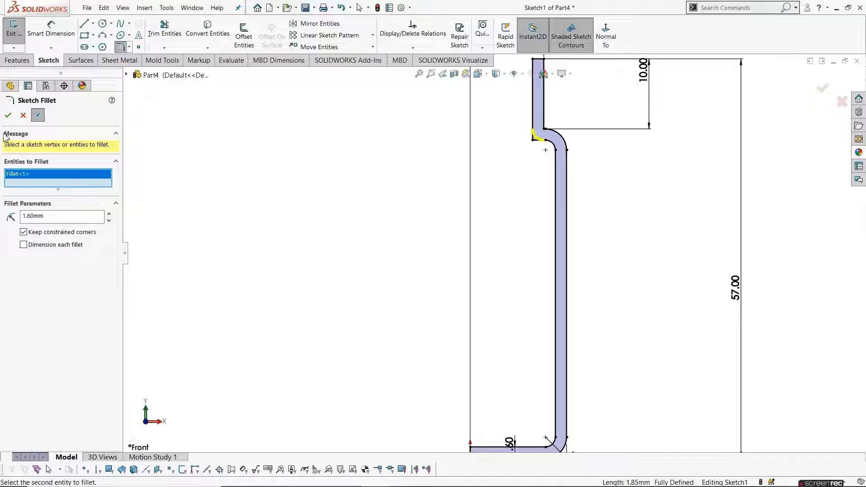
{"action": "left_click", "coordinate": [7, 115]}
{"action": "key", "text": "Escape"}
{"action": "key", "text": "f"}
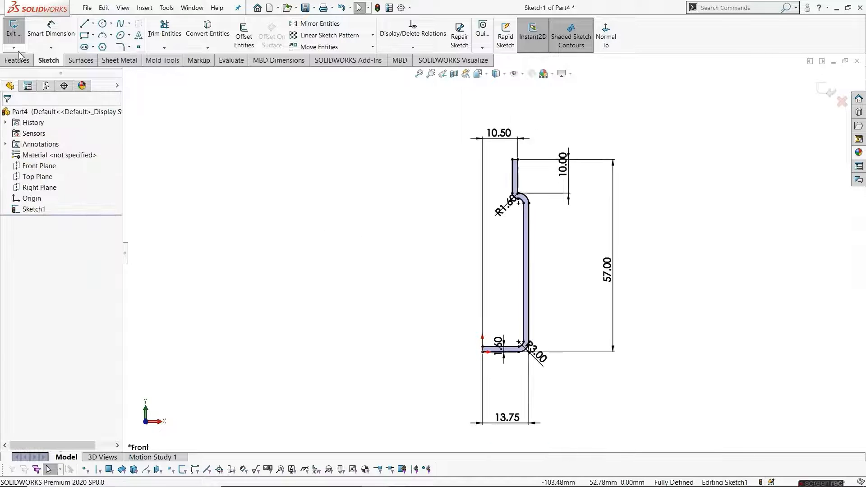
Step: Finish the profile sketch and revolve it 360° about the short vertical line at the origin
{"action": "left_click", "coordinate": [13, 30]}
{"action": "left_click", "coordinate": [17, 60]}
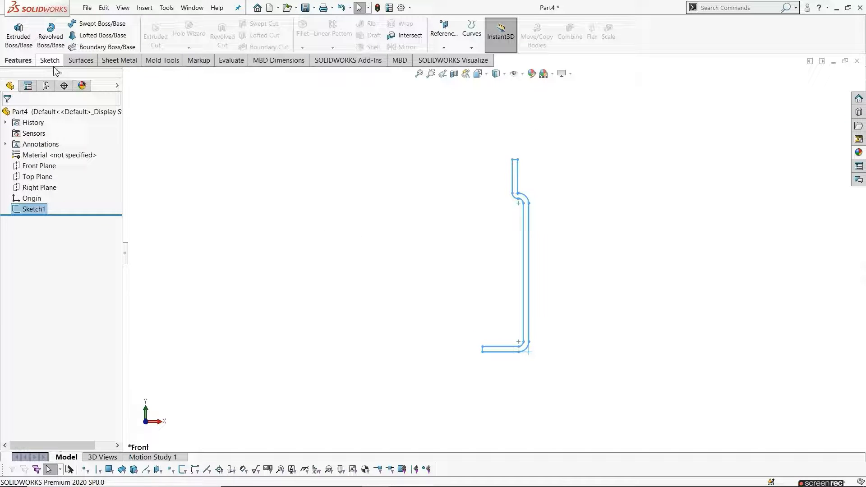
{"action": "left_click", "coordinate": [56, 37]}
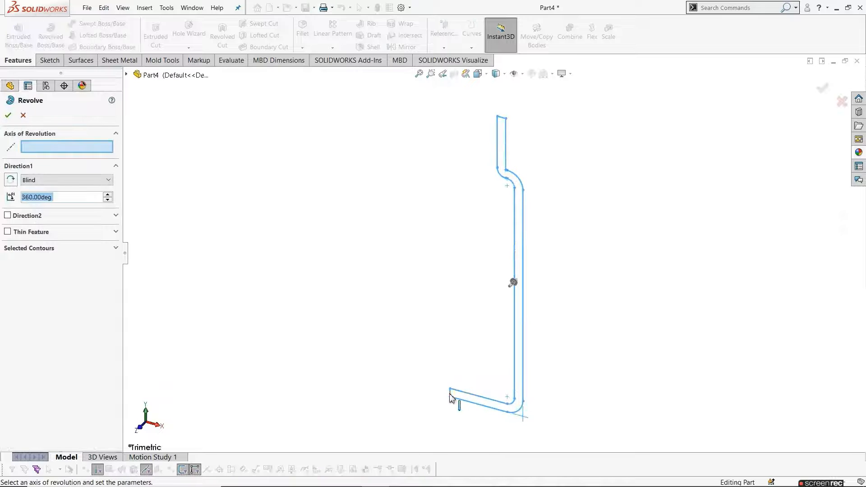
{"action": "left_click", "coordinate": [450, 396]}
{"action": "left_click", "coordinate": [9, 116]}
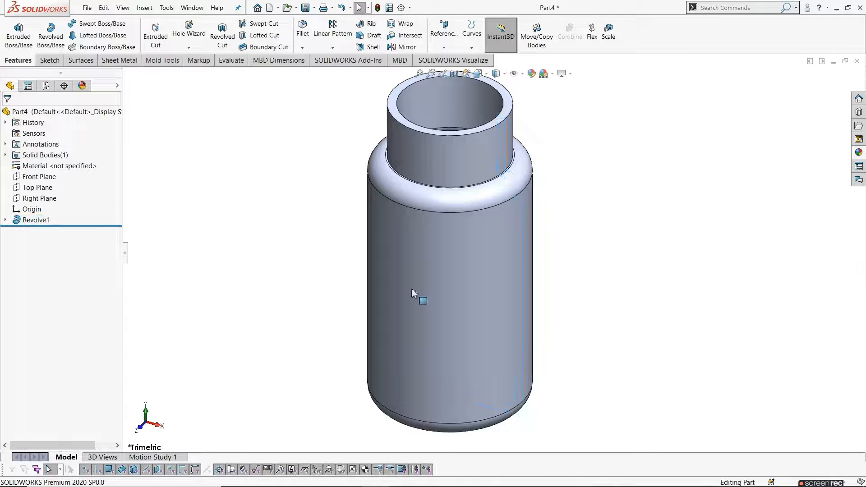
Step: Create a reference plane offset 5 mm downward from the top annular face of the neck
{"action": "middle_click_drag", "start_coordinate": [412, 296], "coordinate": [507, 199]}
{"action": "scroll", "coordinate": [483, 122], "scroll_direction": "down", "scroll_amount": 2}
{"action": "scroll", "coordinate": [502, 157], "scroll_direction": "down", "scroll_amount": 2}
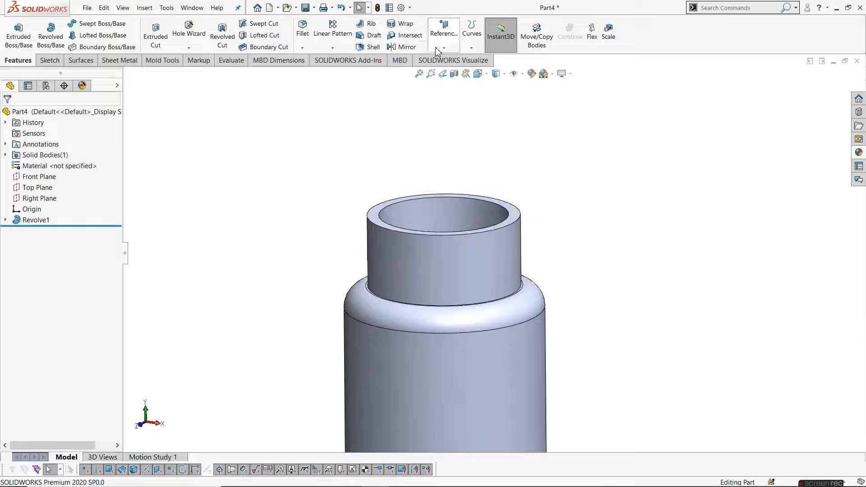
{"action": "left_click", "coordinate": [440, 49]}
{"action": "left_click", "coordinate": [453, 61]}
{"action": "left_click", "coordinate": [519, 218]}
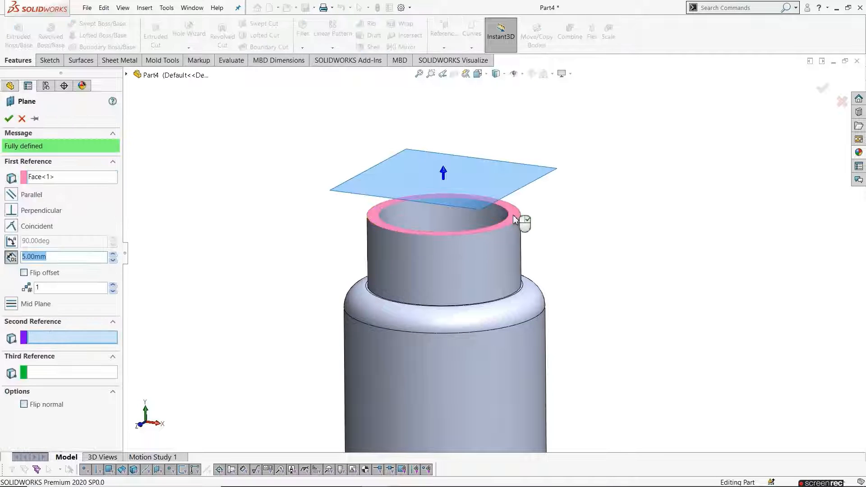
{"action": "left_click", "coordinate": [25, 273]}
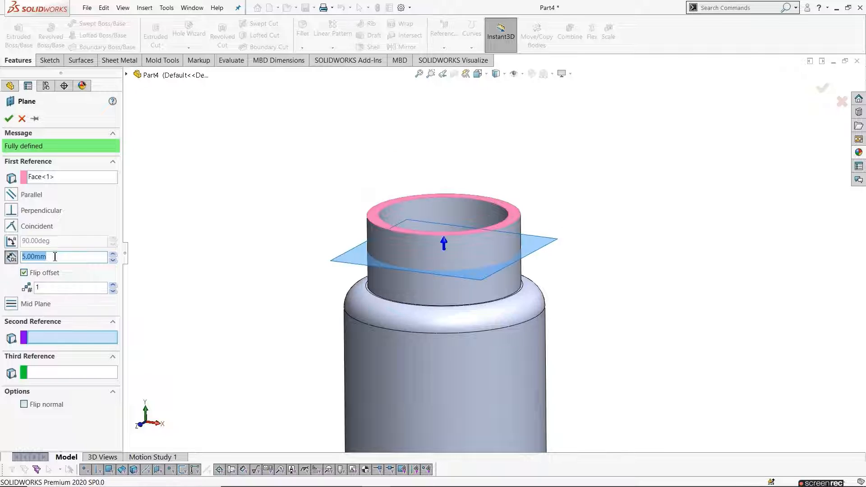
{"action": "left_click_drag", "start_coordinate": [38, 259], "coordinate": [18, 261]}
{"action": "left_click", "coordinate": [8, 119]}
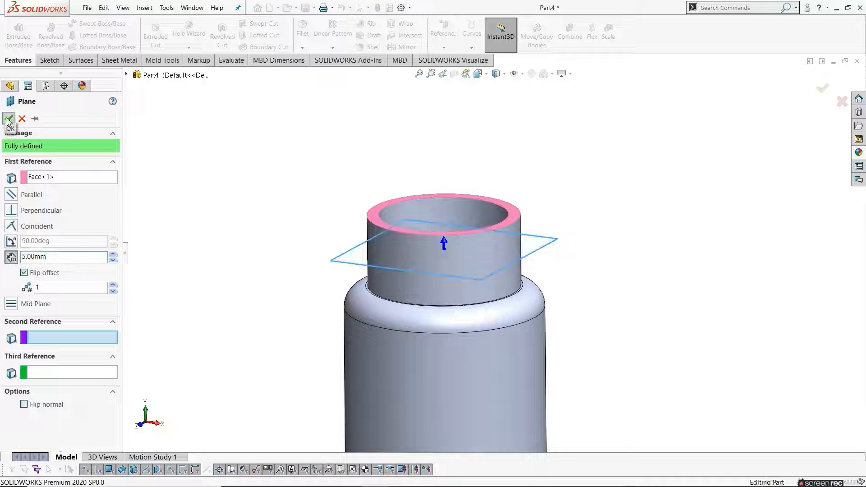
{"action": "left_click", "coordinate": [244, 195]}
Step: On the new offset plane, sketch a circle converted from the neck's outer top edge and finish the sketch
{"action": "left_click", "coordinate": [349, 262]}
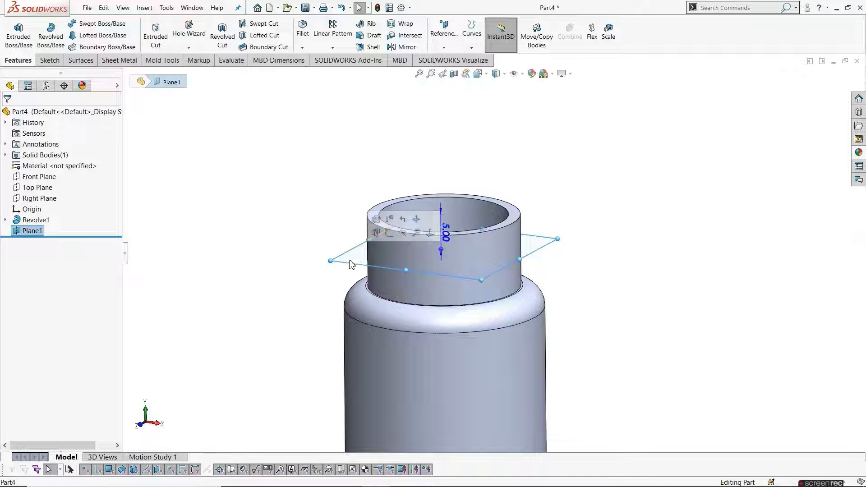
{"action": "left_click", "coordinate": [386, 233]}
{"action": "left_click", "coordinate": [278, 232]}
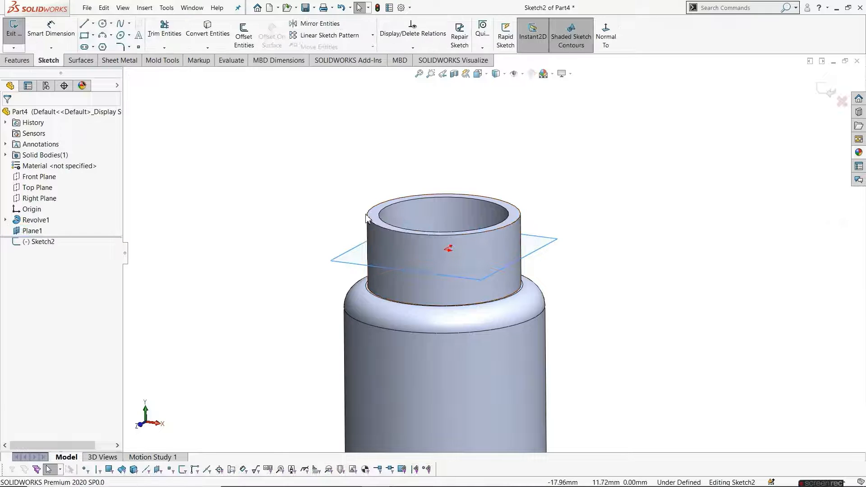
{"action": "right_click_drag", "start_coordinate": [316, 196], "coordinate": [284, 197]}
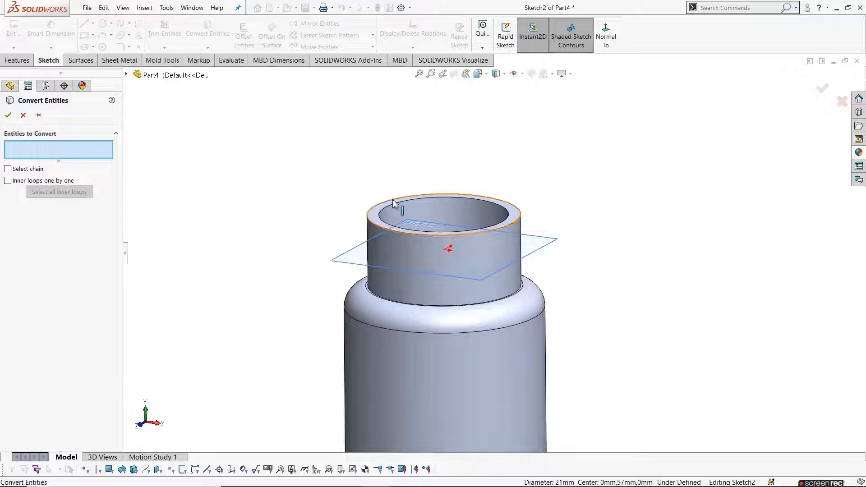
{"action": "left_click", "coordinate": [371, 208]}
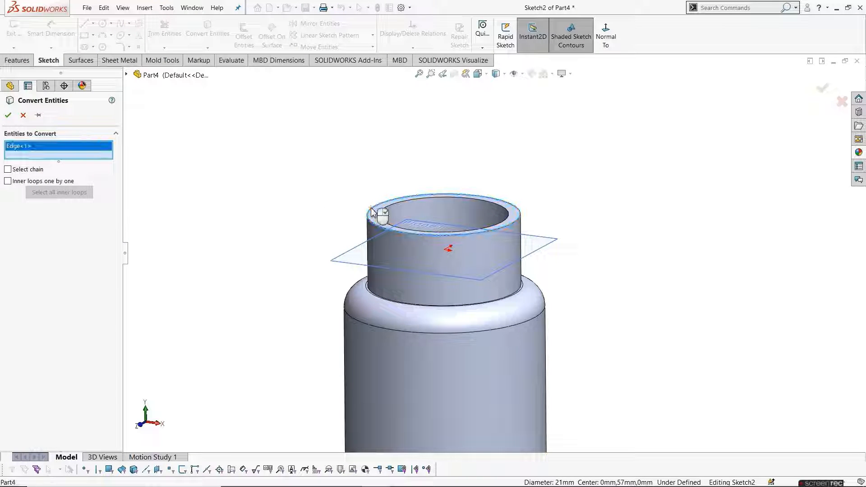
{"action": "left_click", "coordinate": [8, 116]}
{"action": "left_click", "coordinate": [13, 28]}
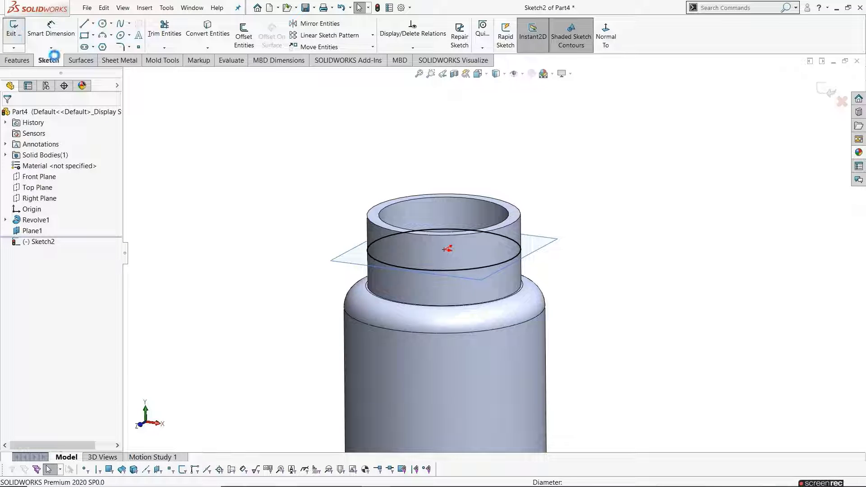
Step: Create a clockwise helix from the converted circle with constant 3 mm pitch, 1 revolution and 0° start angle
{"action": "left_click", "coordinate": [427, 117]}
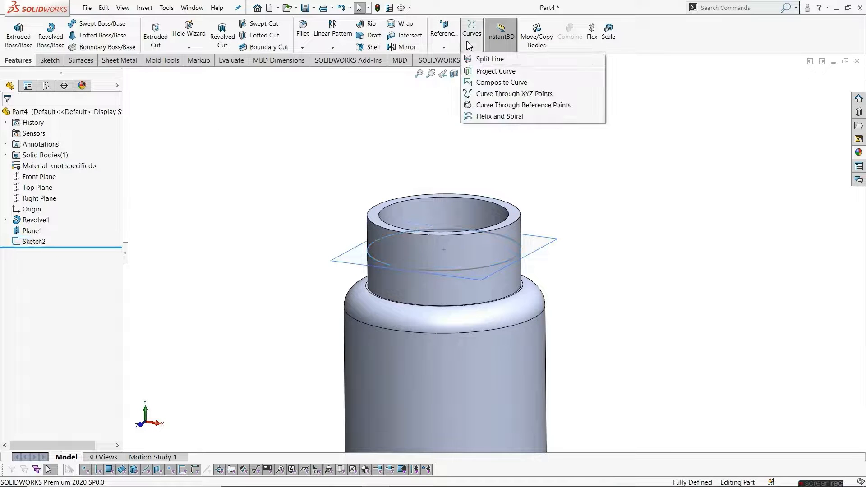
{"action": "left_click", "coordinate": [471, 45]}
{"action": "left_click", "coordinate": [501, 117]}
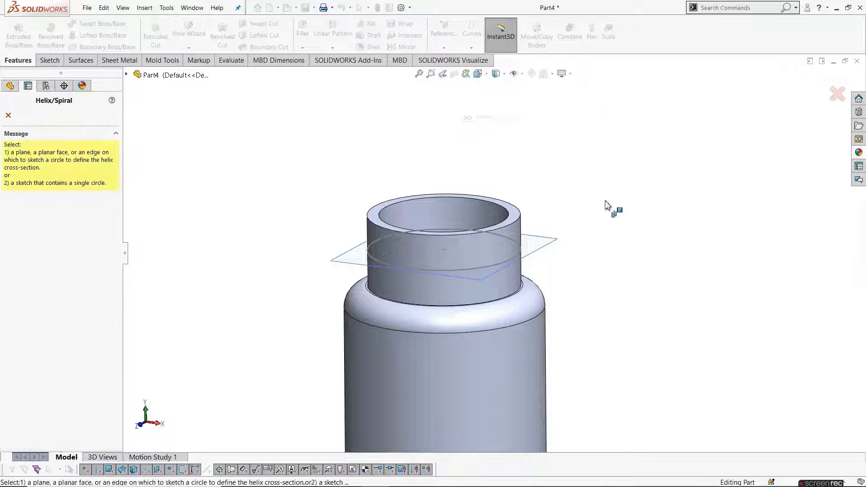
{"action": "left_click", "coordinate": [511, 266]}
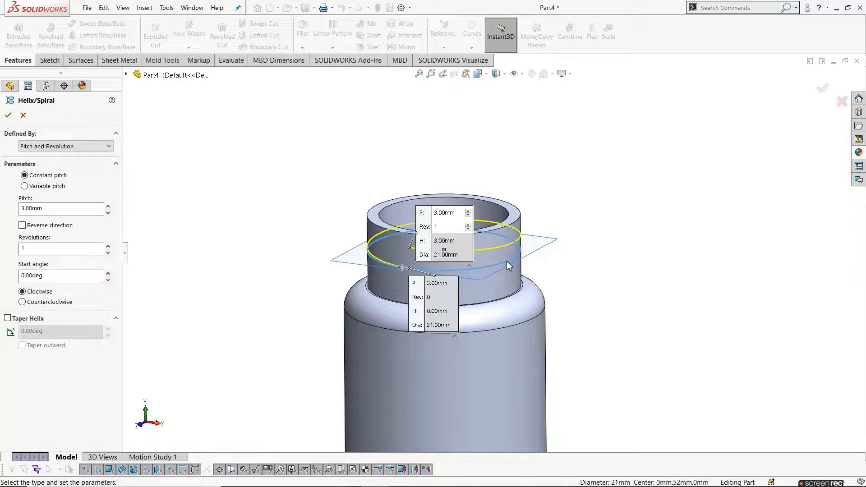
{"action": "left_click", "coordinate": [56, 212]}
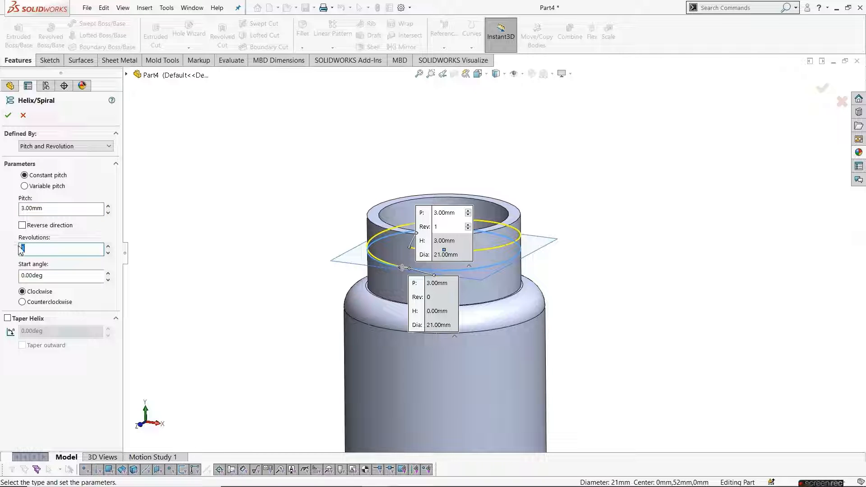
{"action": "left_click", "coordinate": [8, 116]}
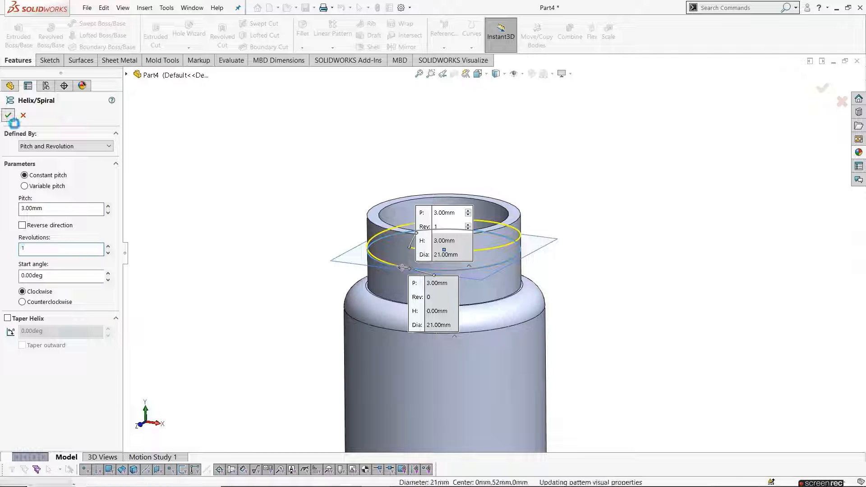
Step: Reopen the helix definition to check its start angle and inspect the curve around the neck
{"action": "mouse_move", "coordinate": [526, 266]}
{"action": "middle_mouse_down"}
{"action": "mouse_move", "coordinate": [529, 238]}
{"action": "mouse_move", "coordinate": [539, 239]}
{"action": "middle_mouse_up"}
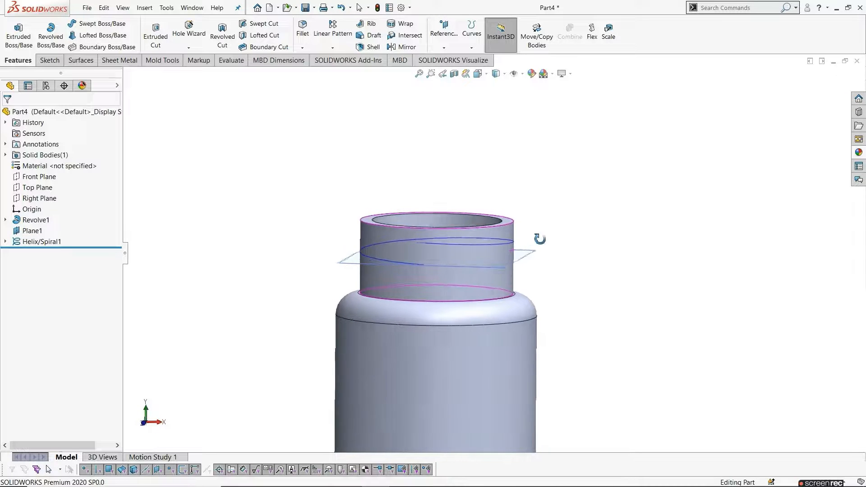
{"action": "left_click", "coordinate": [34, 242]}
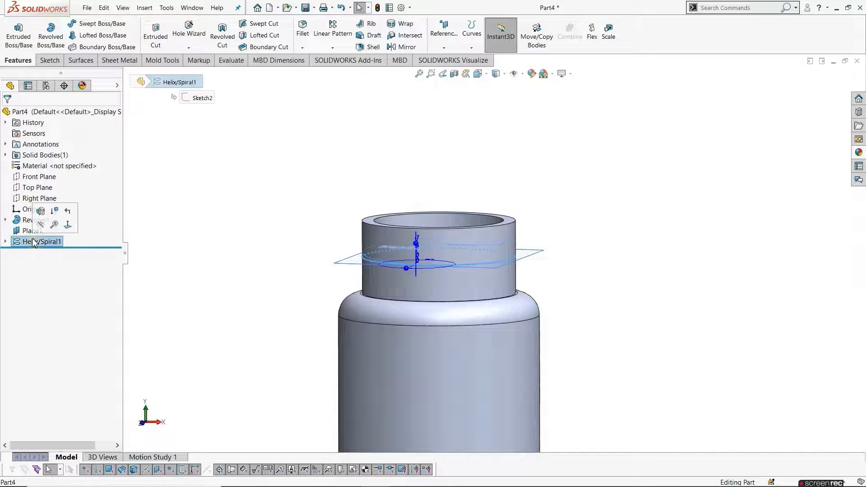
{"action": "left_click", "coordinate": [41, 211]}
{"action": "left_click", "coordinate": [61, 276]}
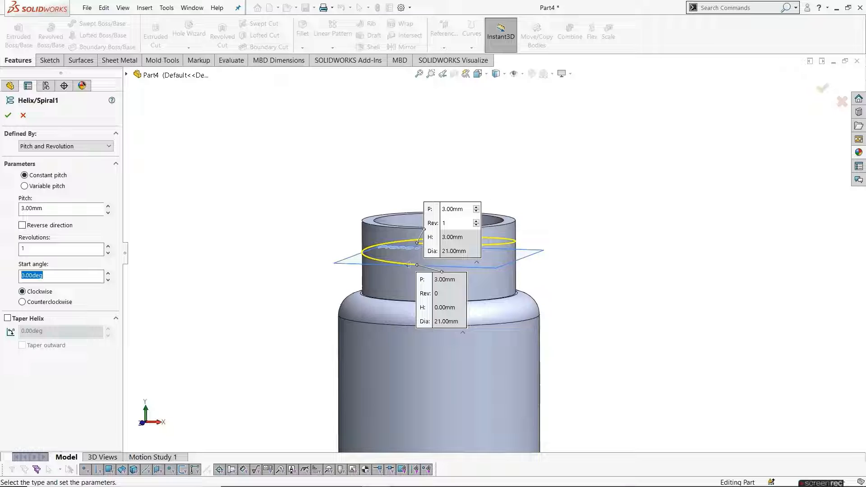
{"action": "left_click", "coordinate": [7, 115]}
{"action": "middle_click_drag", "start_coordinate": [288, 219], "coordinate": [306, 256]}
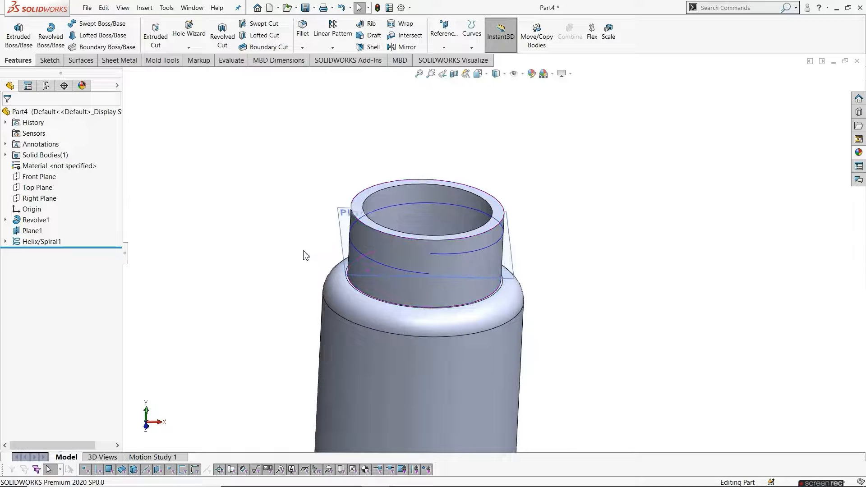
Step: Start a sketch on the Right Plane, facing it squarely, and hide the reference planes
{"action": "left_click", "coordinate": [33, 199]}
{"action": "left_click", "coordinate": [45, 181]}
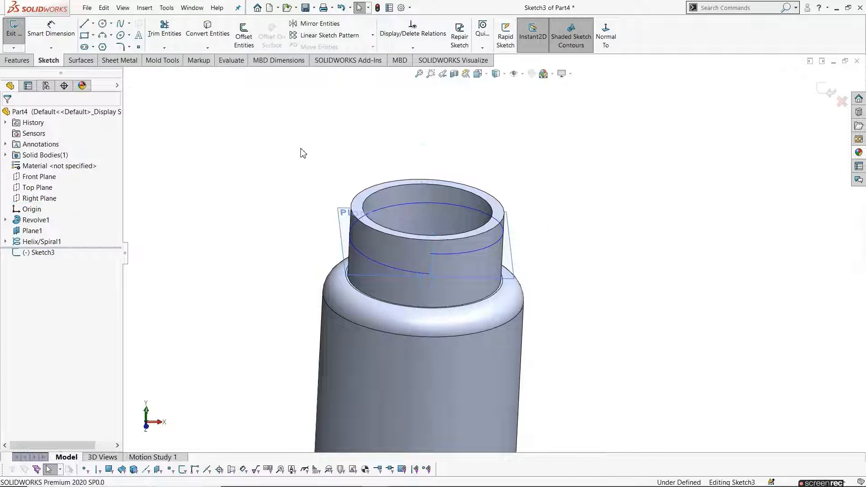
{"action": "left_click", "coordinate": [614, 36]}
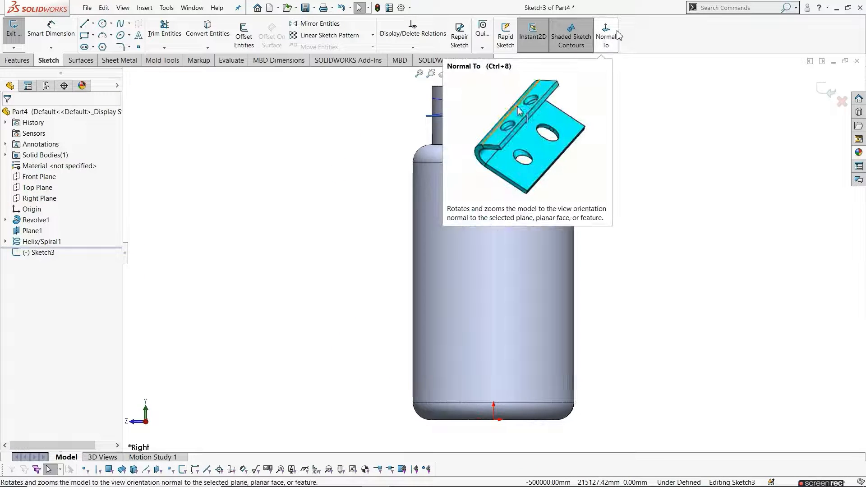
{"action": "left_click", "coordinate": [619, 36]}
{"action": "scroll", "coordinate": [597, 96], "scroll_direction": "up", "scroll_amount": 3}
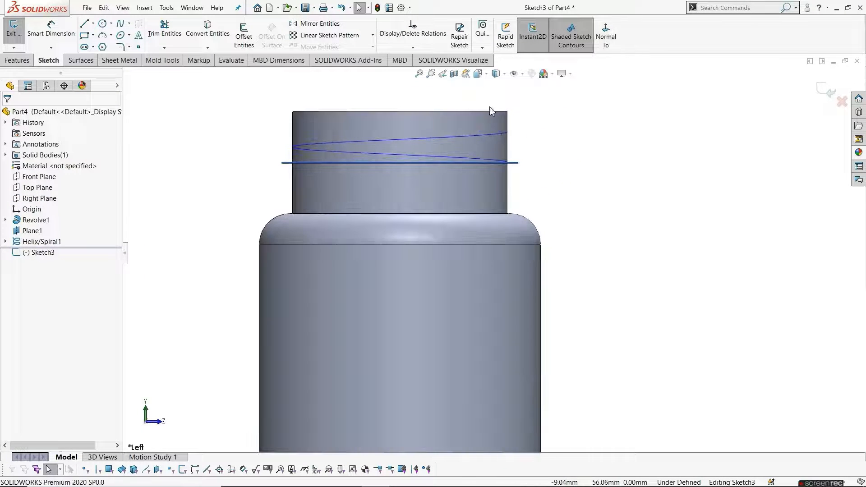
{"action": "left_click", "coordinate": [522, 73]}
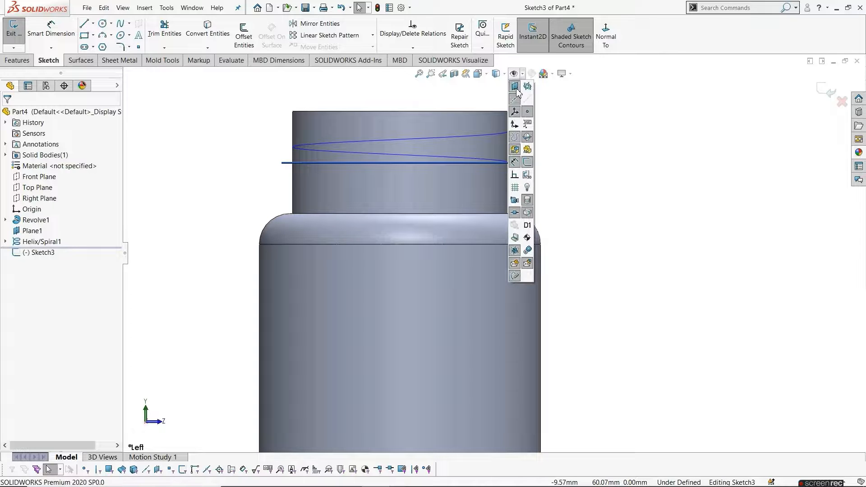
{"action": "left_click", "coordinate": [515, 93]}
Step: Convert the neck's side silhouette edge and draw an ellipse centred on the helix's lower end with radii about 0.71 mm vertical and 0.51 mm horizontal
{"action": "scroll", "coordinate": [519, 164], "scroll_direction": "up", "scroll_amount": 4}
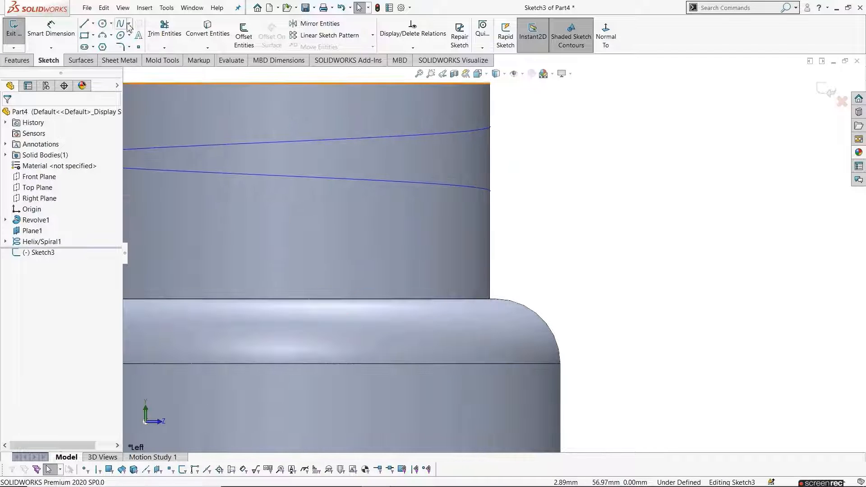
{"action": "left_click", "coordinate": [491, 183]}
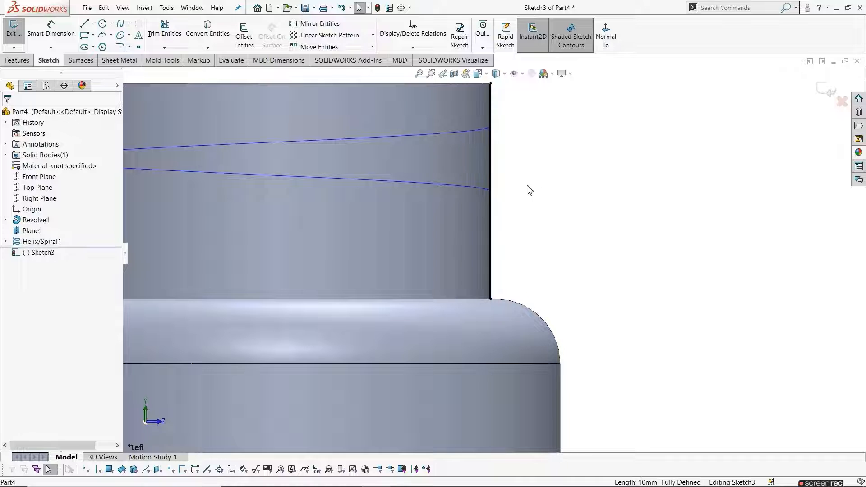
{"action": "scroll", "coordinate": [500, 193], "scroll_direction": "up", "scroll_amount": 2}
{"action": "scroll", "coordinate": [495, 209], "scroll_direction": "up", "scroll_amount": 2}
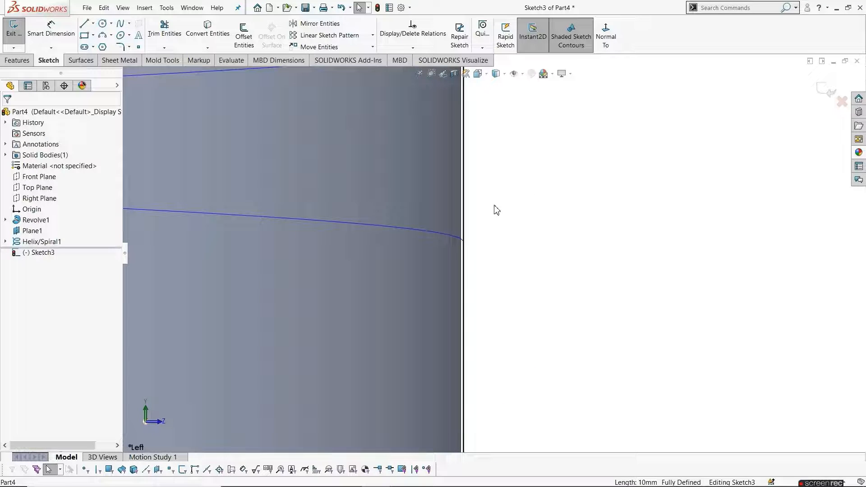
{"action": "left_click", "coordinate": [120, 37]}
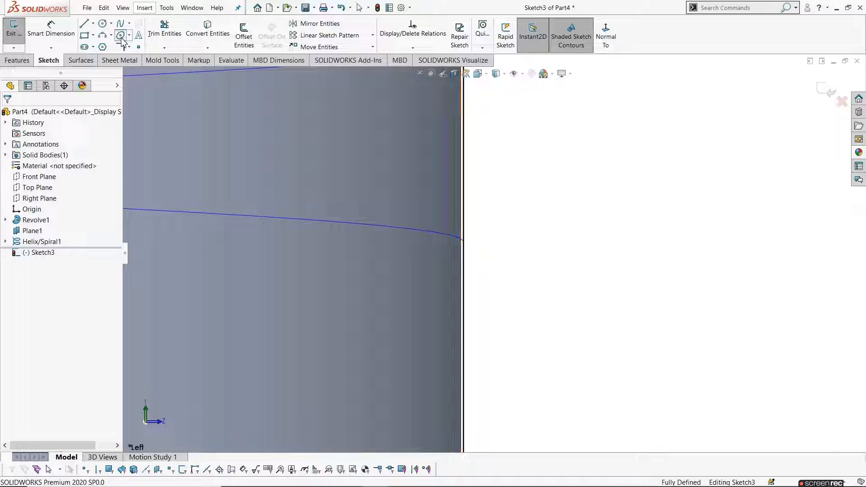
{"action": "left_click", "coordinate": [463, 241]}
{"action": "left_click", "coordinate": [464, 194]}
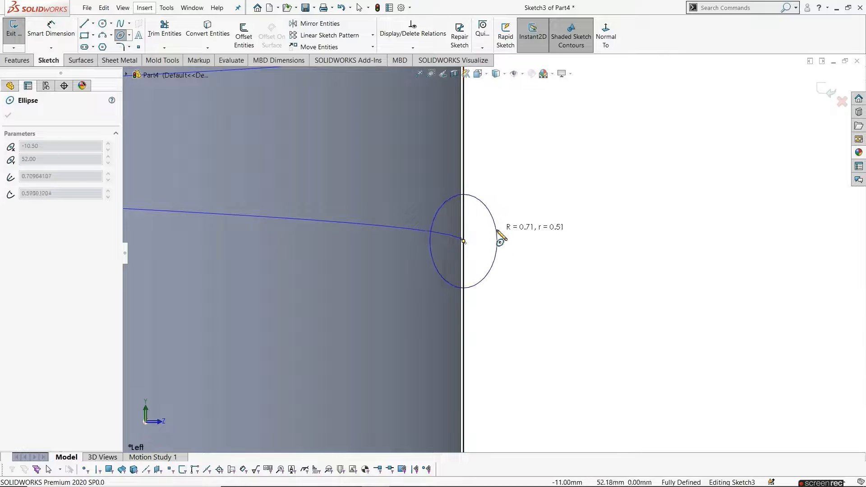
{"action": "left_click", "coordinate": [498, 232]}
{"action": "key", "text": "Escape"}
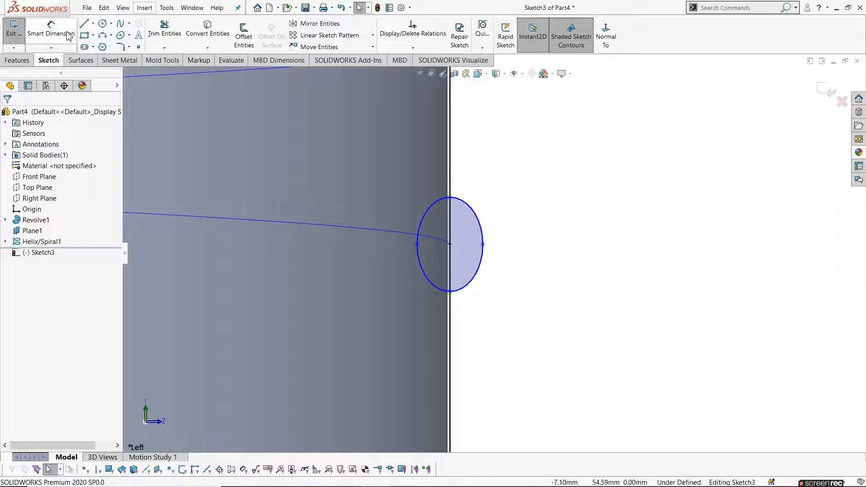
Step: Dimension the ellipse's full height between its upper and lower points as 1.9 mm
{"action": "left_click", "coordinate": [68, 36]}
{"action": "left_click", "coordinate": [450, 197]}
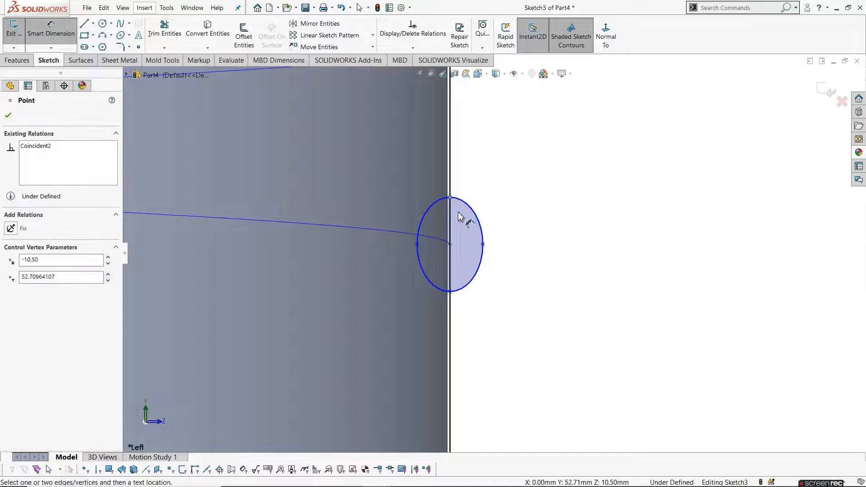
{"action": "left_click", "coordinate": [450, 291]}
{"action": "left_click", "coordinate": [537, 271]}
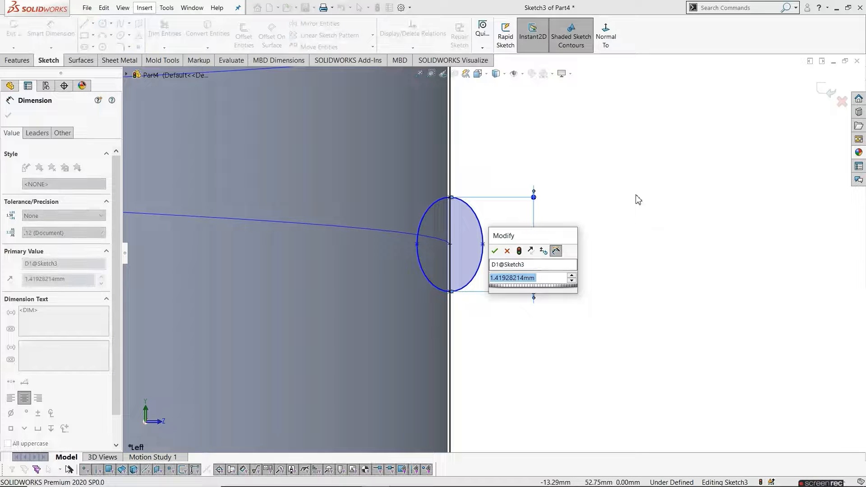
{"action": "type", "text": "1.9"}
{"action": "key", "text": "Return"}
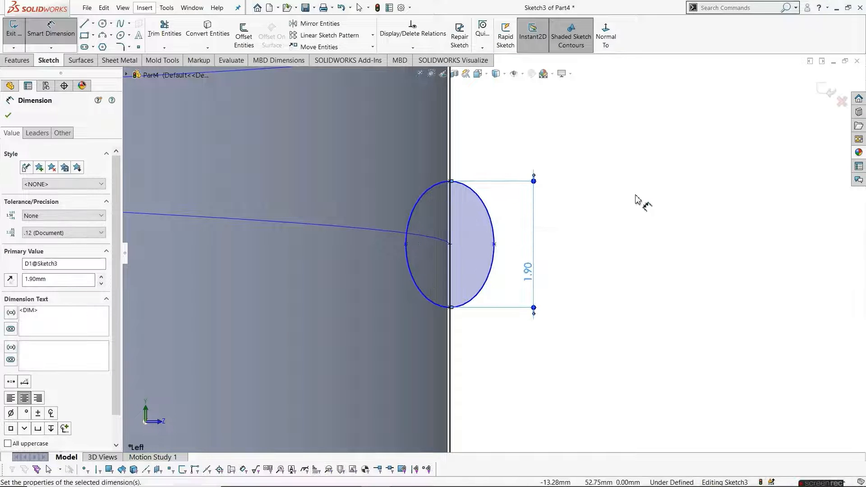
Step: Dimension the ellipse's horizontal radius from its centre to its outer point as 0.9 mm
{"action": "left_click", "coordinate": [450, 244]}
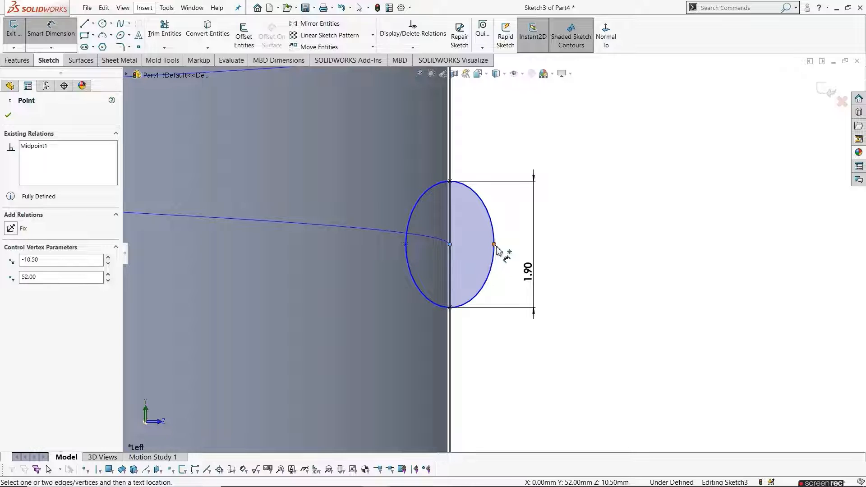
{"action": "left_click", "coordinate": [495, 244]}
{"action": "left_click", "coordinate": [519, 136]}
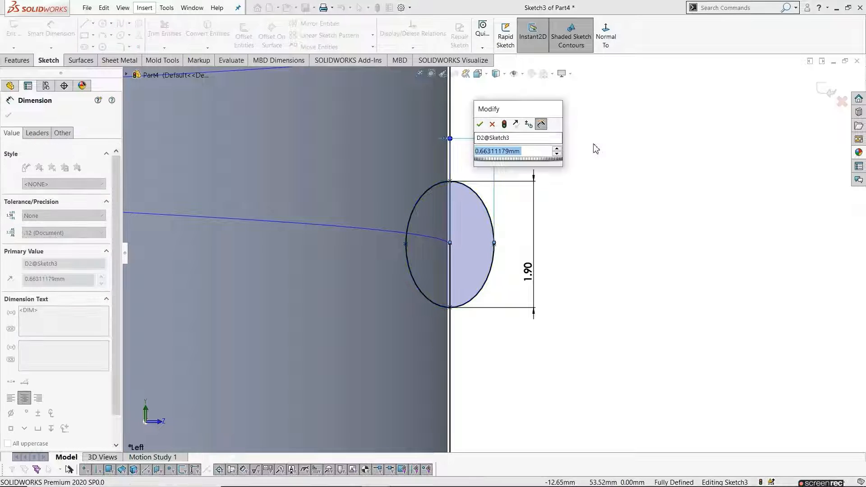
{"action": "type", "text": "0.9"}
{"action": "key", "text": "Return"}
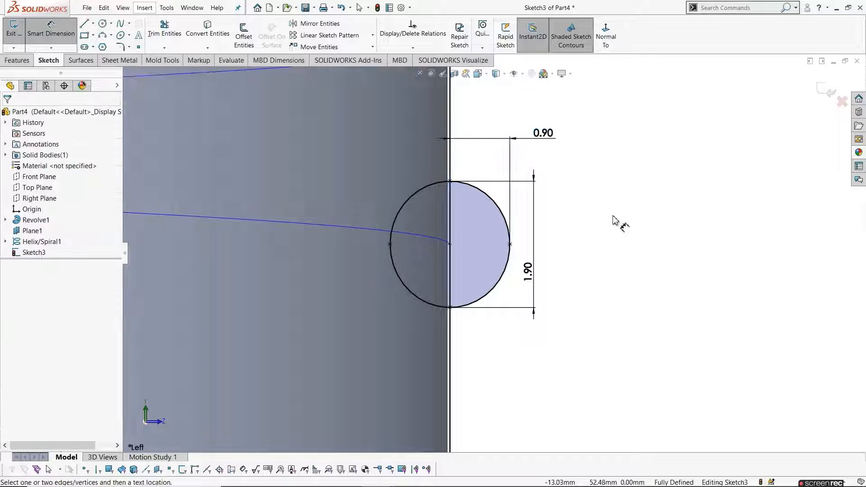
Step: Trim away the ellipse's half inside the neck wall and the converted edge line beyond the ellipse, accepting the loss of the midpoint relation
{"action": "scroll", "coordinate": [614, 221], "scroll_direction": "up", "scroll_amount": 3}
{"action": "key", "text": "Escape"}
{"action": "key", "text": "t"}
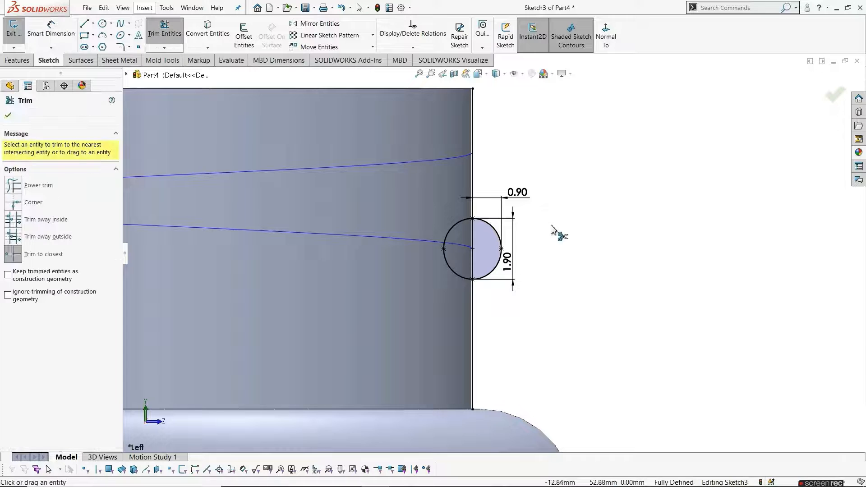
{"action": "left_click", "coordinate": [457, 280]}
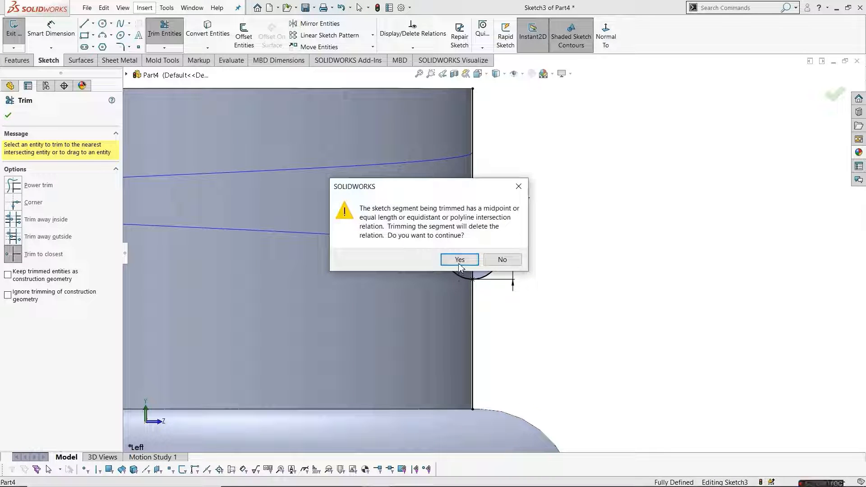
{"action": "left_click", "coordinate": [460, 261]}
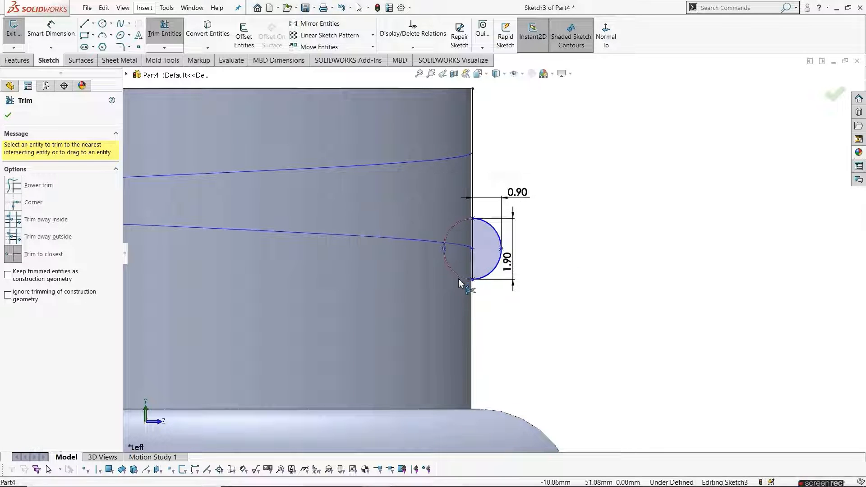
{"action": "left_click", "coordinate": [474, 181]}
{"action": "scroll", "coordinate": [488, 221], "scroll_direction": "down", "scroll_amount": 3}
{"action": "key", "text": "Escape"}
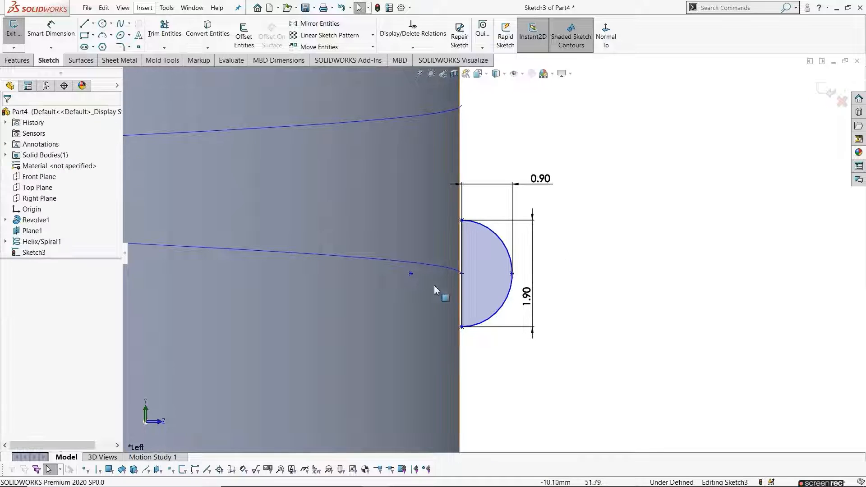
Step: Add a Pierce relation between the half-ellipse's centre point and the helix, and finish the sketch
{"action": "mouse_move", "coordinate": [462, 274]}
{"action": "left_mouse_down"}
{"action": "mouse_move", "coordinate": [488, 257]}
{"action": "mouse_move", "coordinate": [478, 266]}
{"action": "left_mouse_up"}
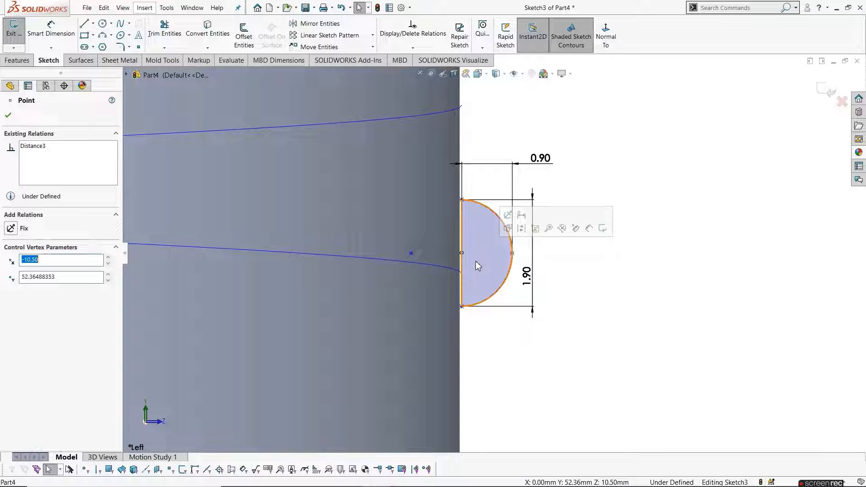
{"action": "left_click", "coordinate": [450, 271], "text": "ctrl"}
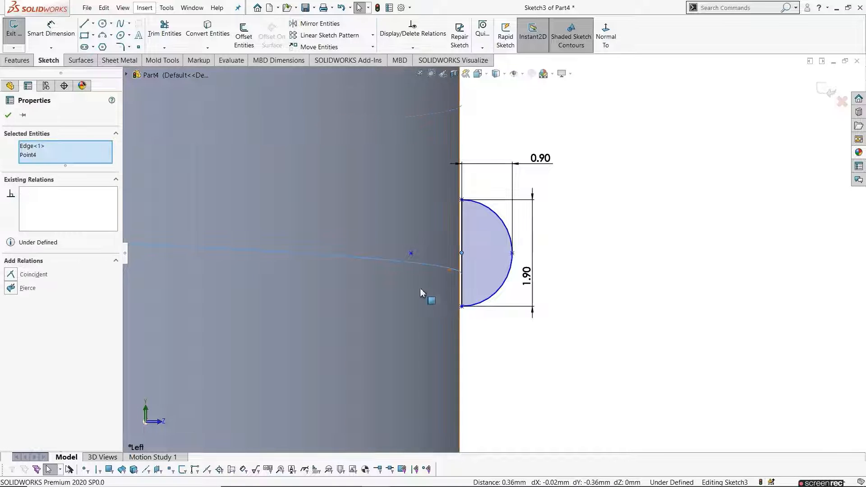
{"action": "left_click", "coordinate": [11, 288]}
{"action": "left_click", "coordinate": [591, 255]}
{"action": "scroll", "coordinate": [482, 259], "scroll_direction": "up", "scroll_amount": 3}
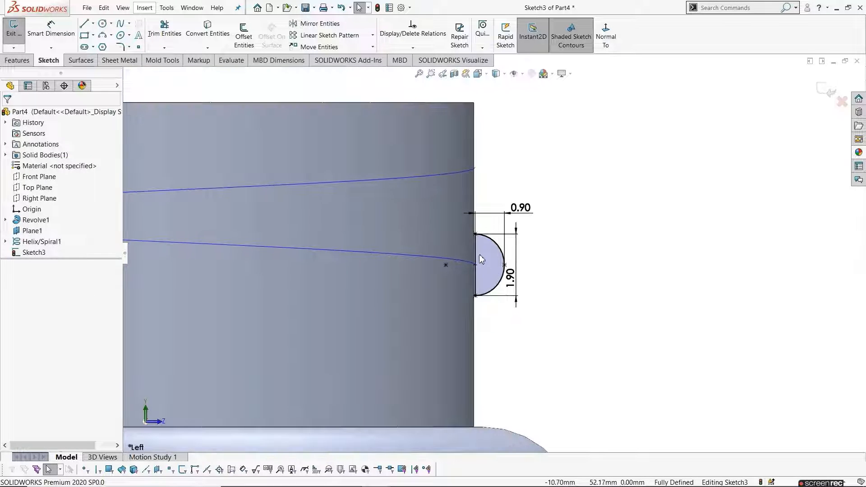
{"action": "left_click", "coordinate": [13, 27]}
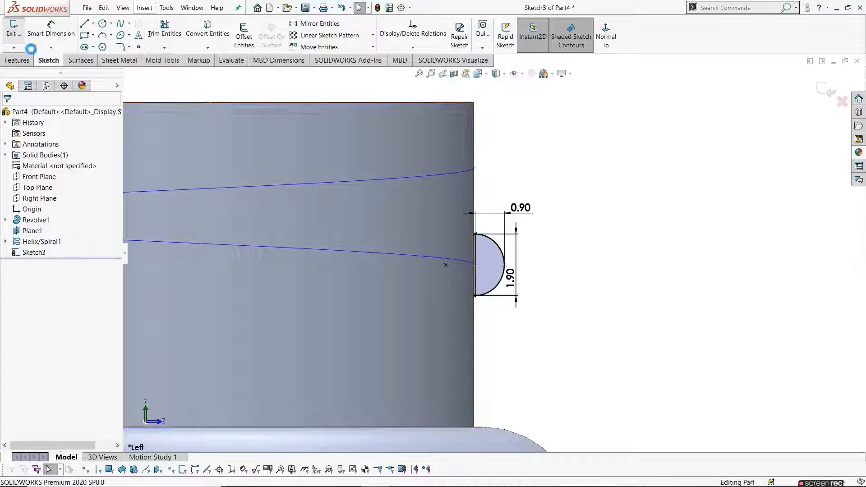
Step: Create a swept boss using the half-ellipse sketch as profile and the helix around the neck as path
{"action": "scroll", "coordinate": [490, 224], "scroll_direction": "up", "scroll_amount": 2}
{"action": "scroll", "coordinate": [490, 223], "scroll_direction": "up", "scroll_amount": 2}
{"action": "middle_click_drag", "start_coordinate": [462, 200], "coordinate": [449, 255]}
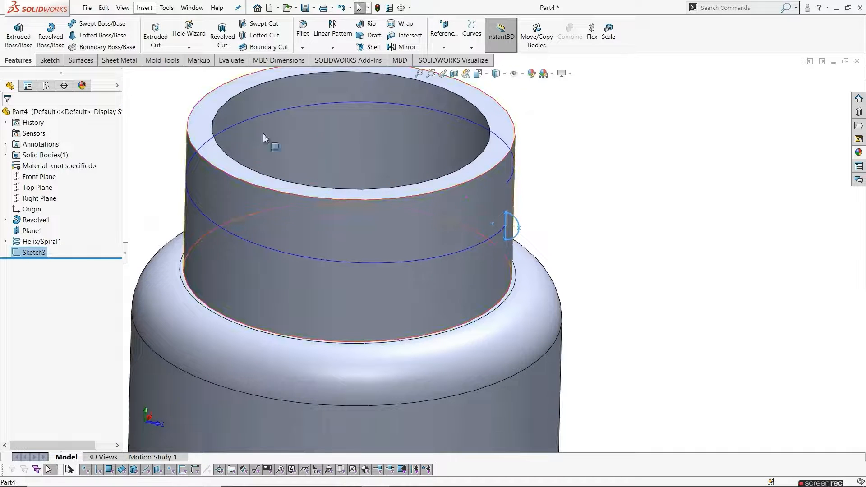
{"action": "left_click", "coordinate": [102, 24]}
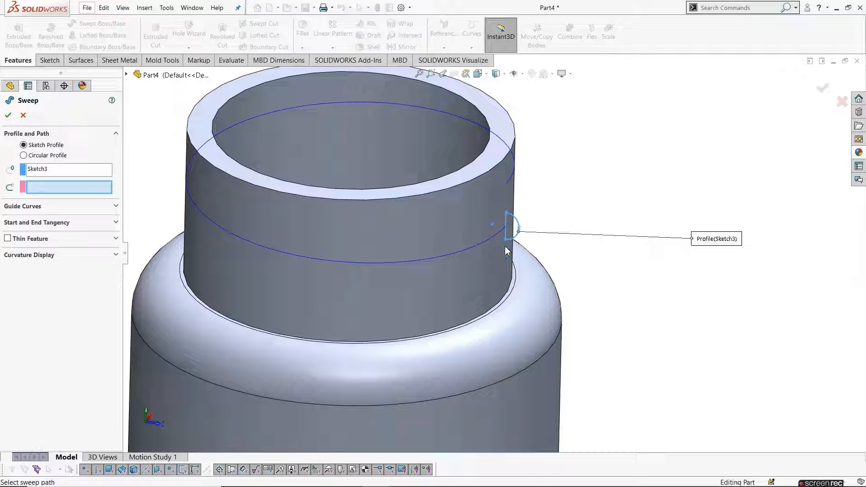
{"action": "left_click", "coordinate": [307, 258]}
{"action": "middle_click_drag", "start_coordinate": [313, 265], "coordinate": [469, 195]}
{"action": "left_click", "coordinate": [9, 116]}
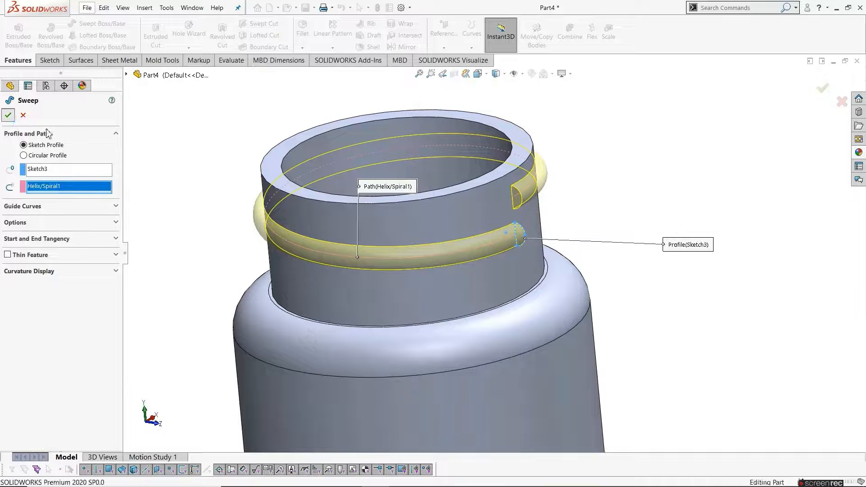
Step: Hide the display of curves and show the whole bottle in the Dimetric view
{"action": "scroll", "coordinate": [591, 201], "scroll_direction": "up", "scroll_amount": 3}
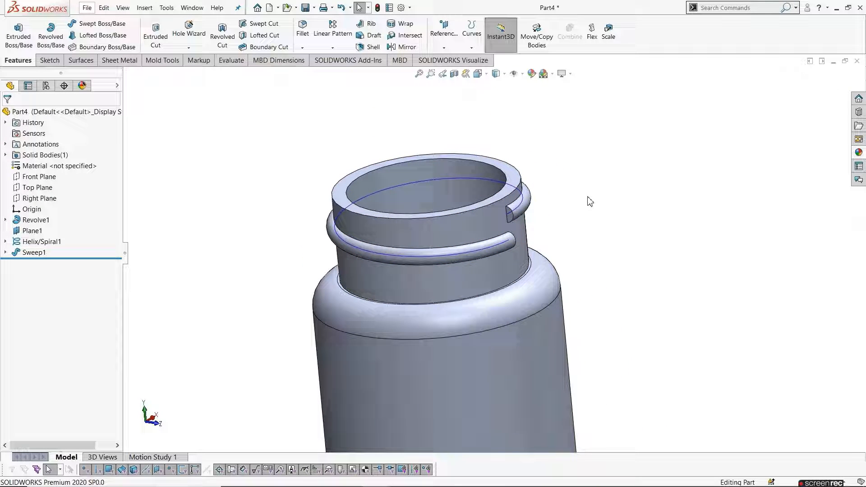
{"action": "left_click", "coordinate": [521, 74]}
{"action": "left_click", "coordinate": [528, 143]}
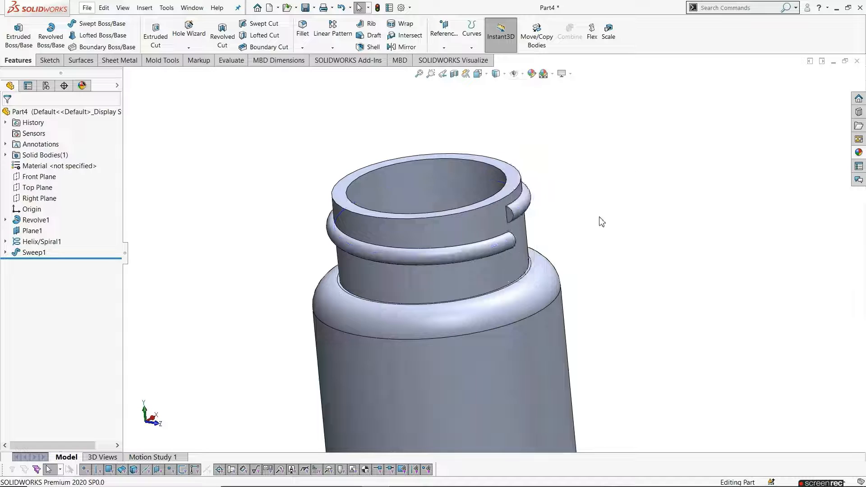
{"action": "scroll", "coordinate": [602, 221], "scroll_direction": "up", "scroll_amount": 2}
{"action": "left_click", "coordinate": [488, 75]}
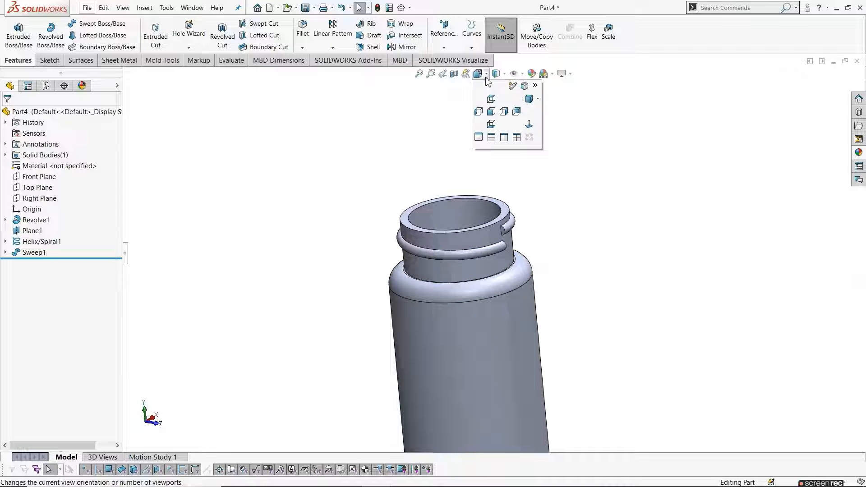
{"action": "left_click", "coordinate": [533, 110]}
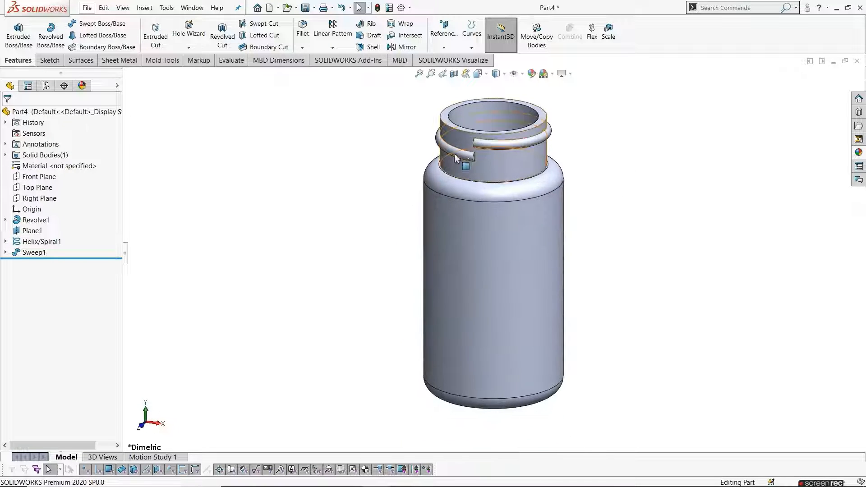